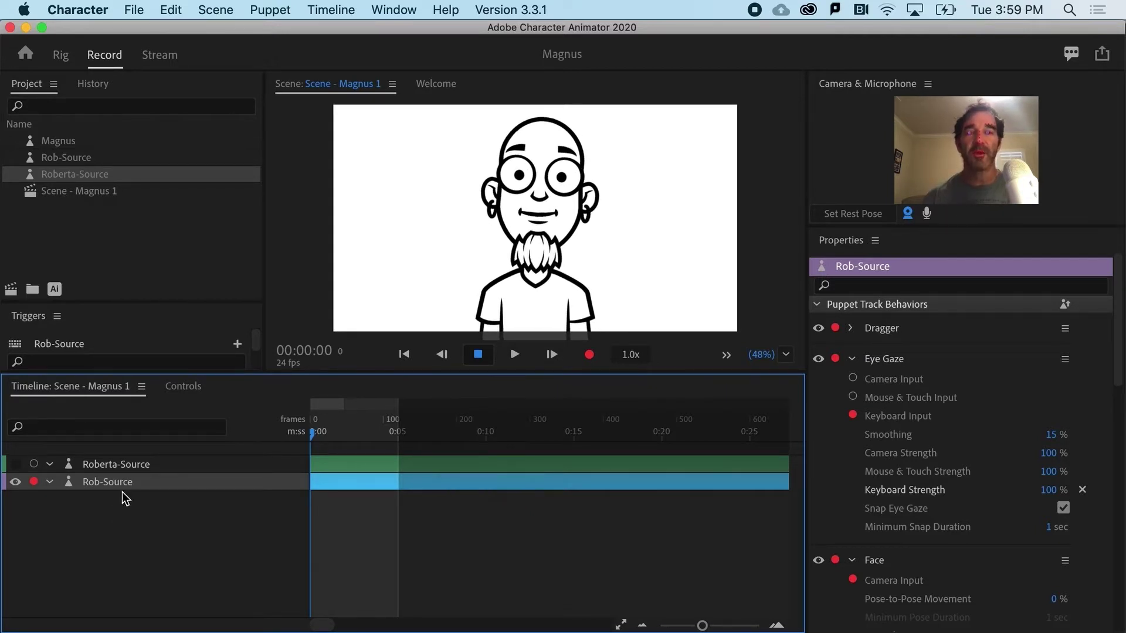
Set the eye gaze to be driven by the keyboard instead of the camera
click(852, 379)
click(853, 415)
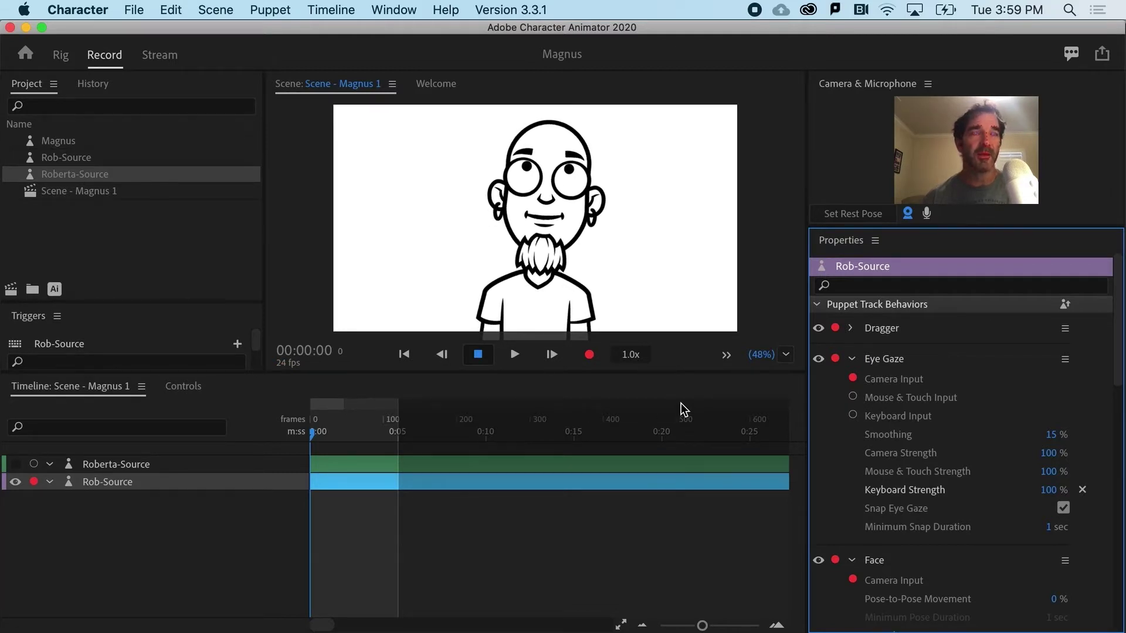
click(852, 379)
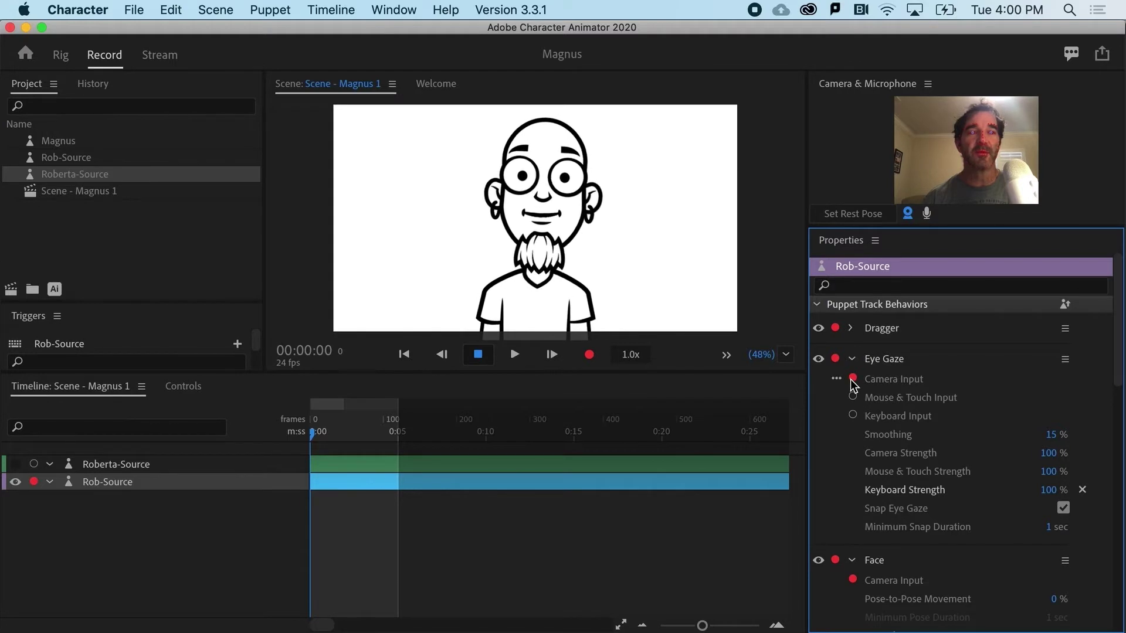
click(853, 415)
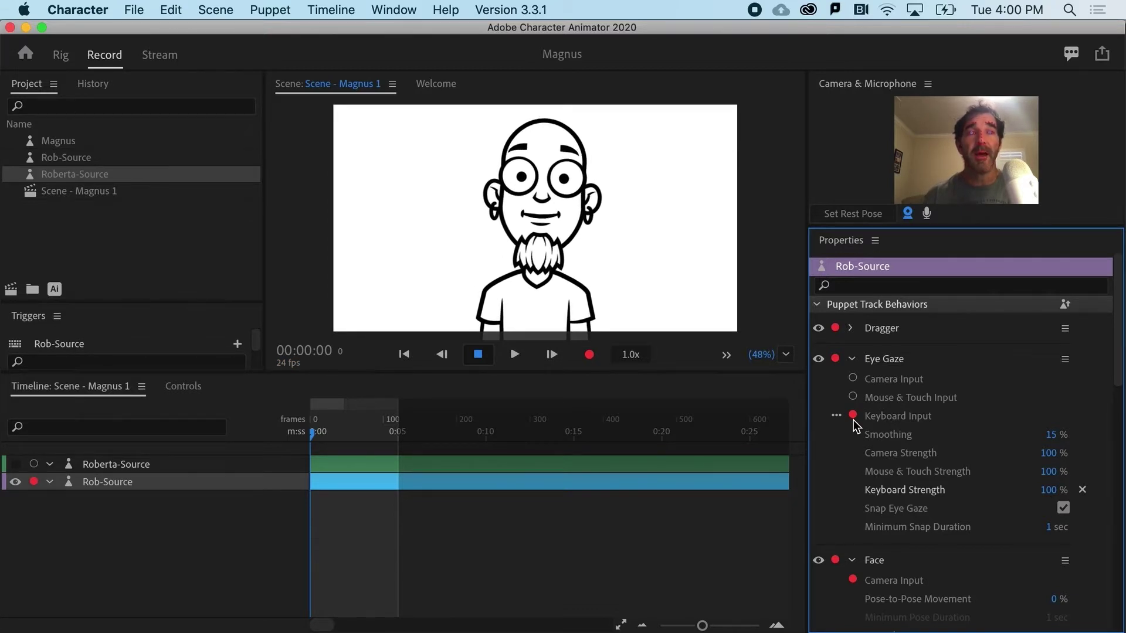
Show and arm Roberta-Source in the scene while hiding the Rob-Source puppet
click(127, 468)
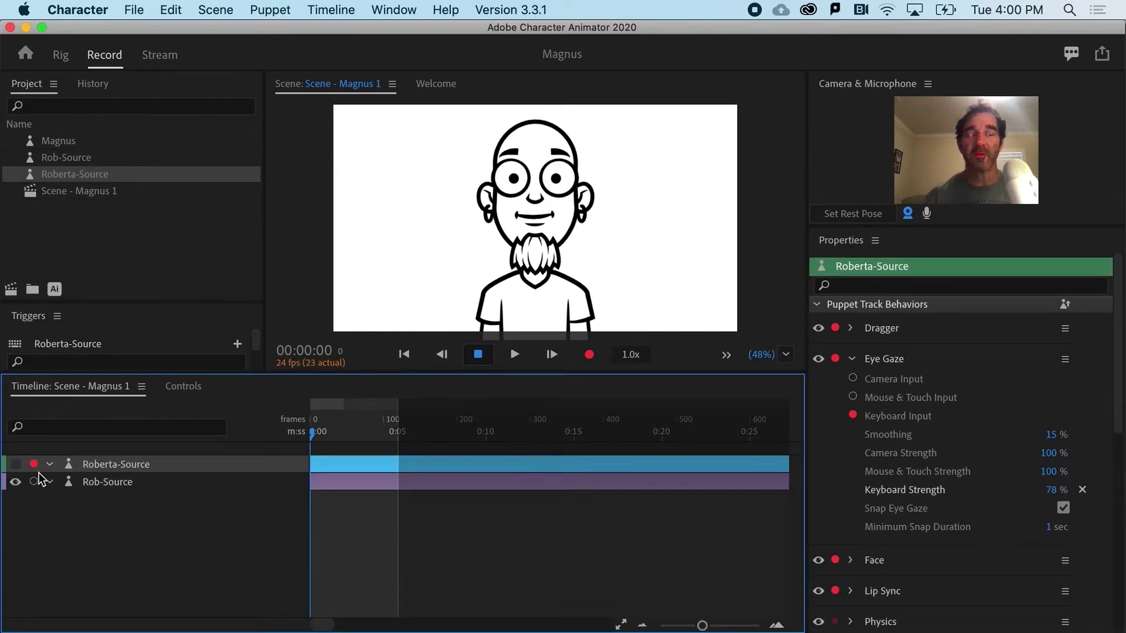
click(14, 463)
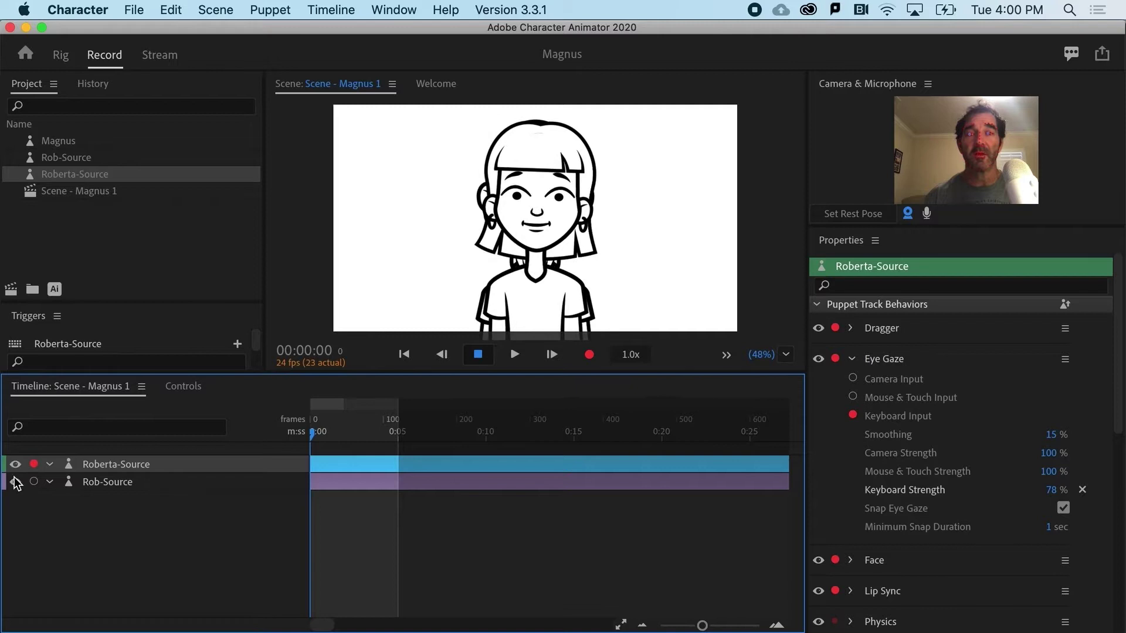
click(17, 482)
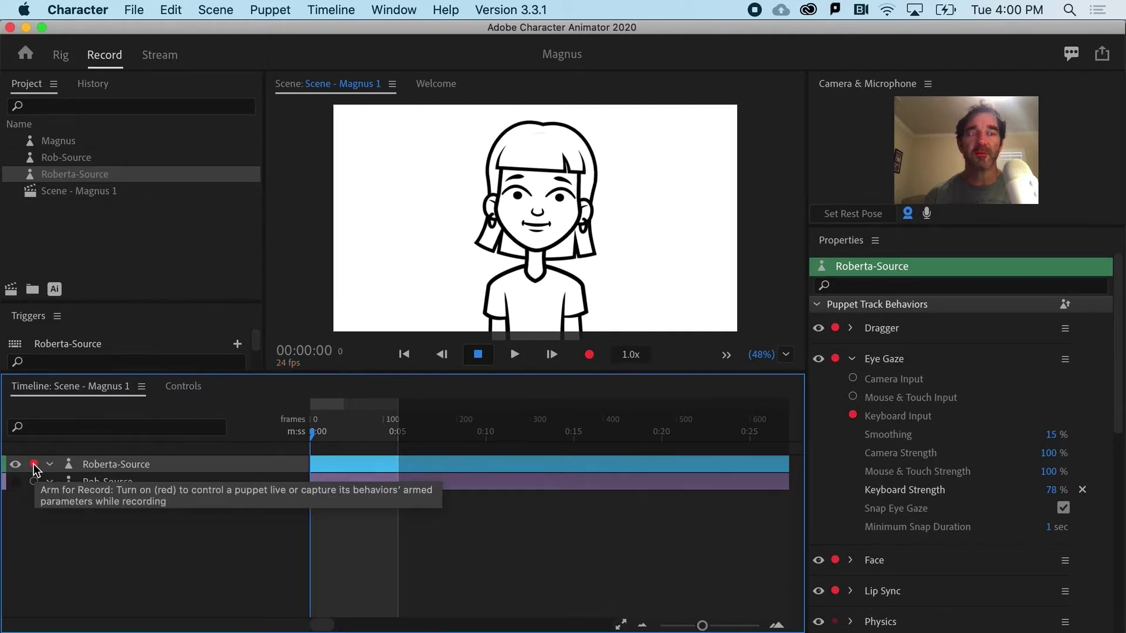
click(34, 465)
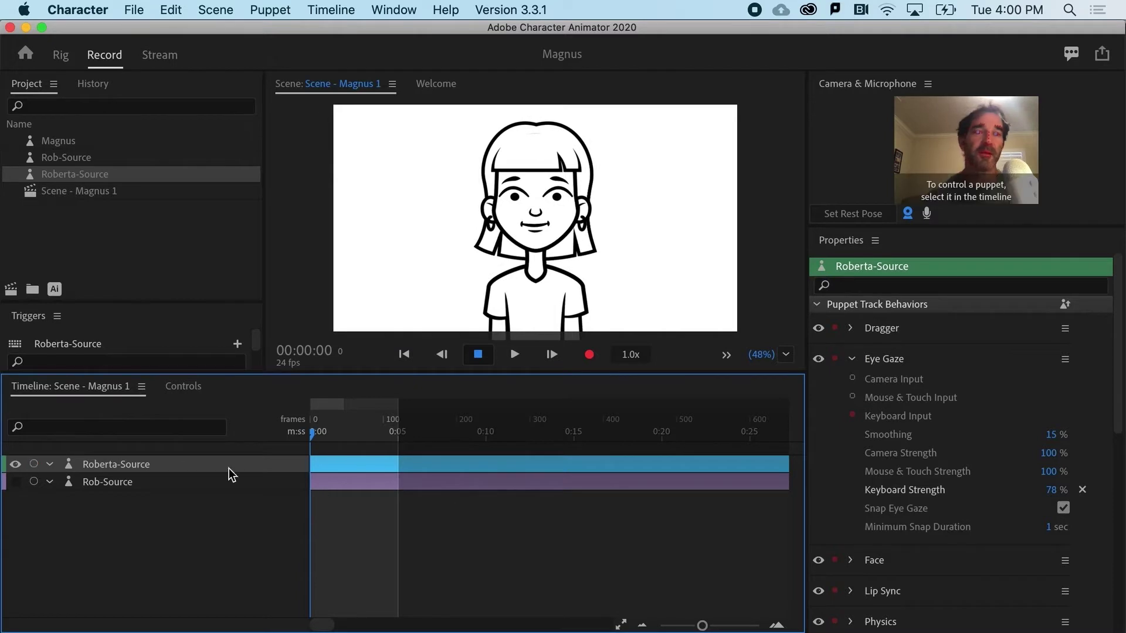
click(33, 465)
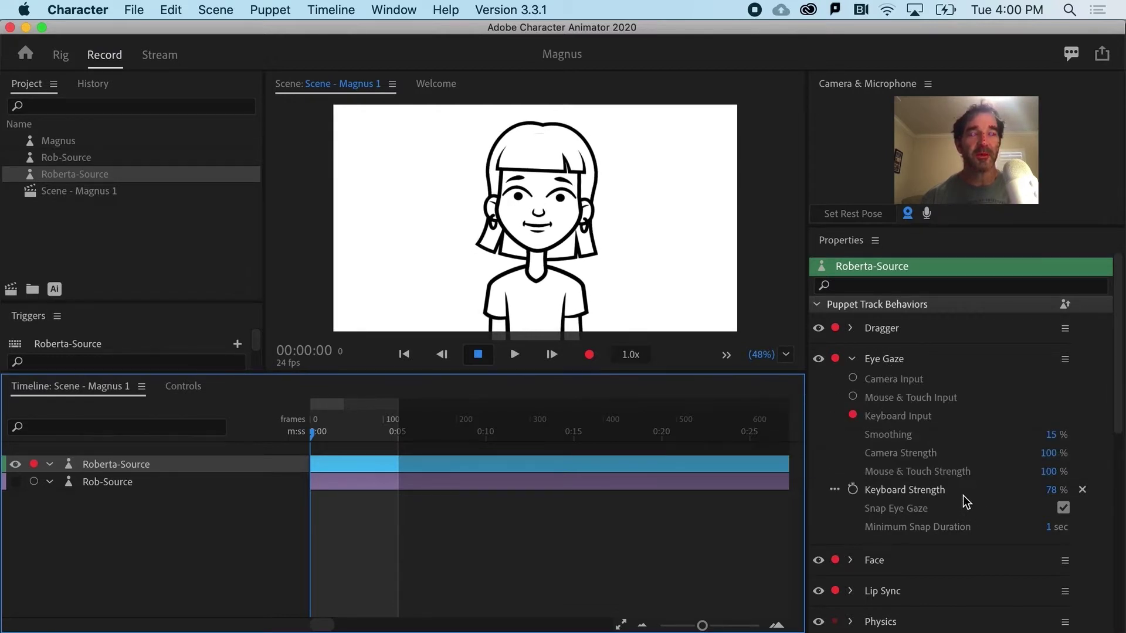
Raise Roberta's eye gaze Keyboard Strength to 101 % and open her artwork in Illustrator
drag(1051, 490, 1079, 491)
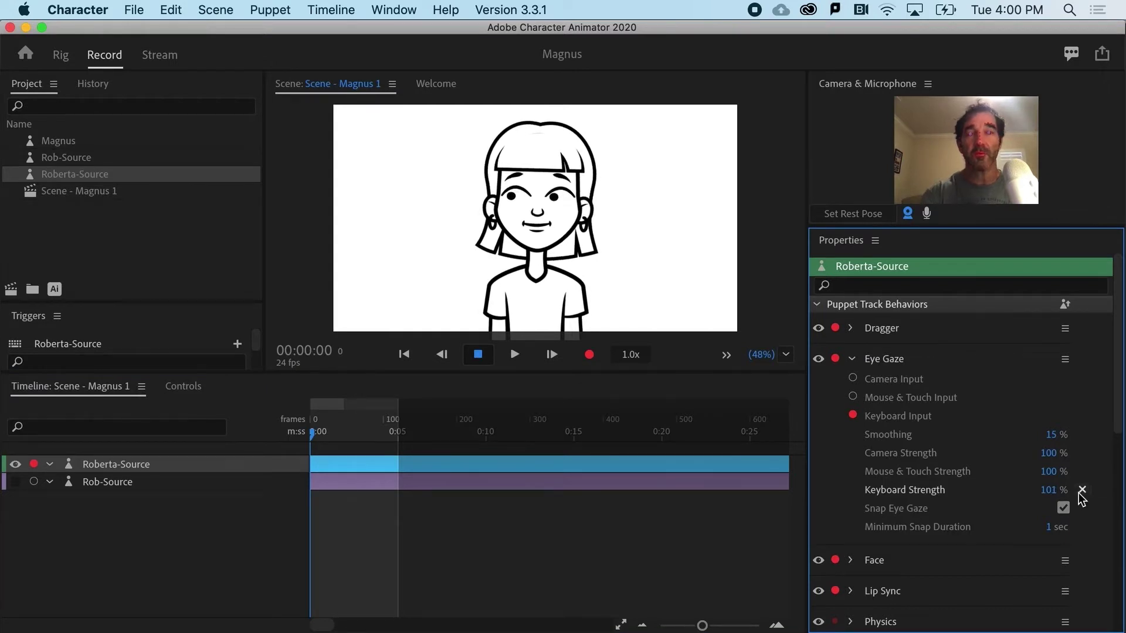
key(Right)
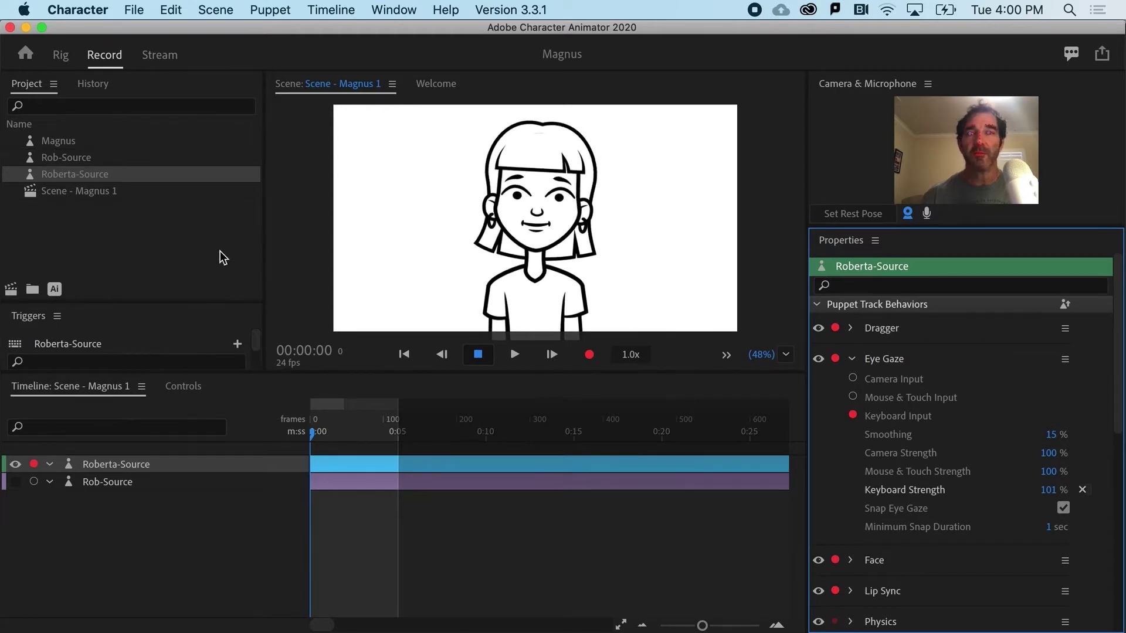
click(84, 175)
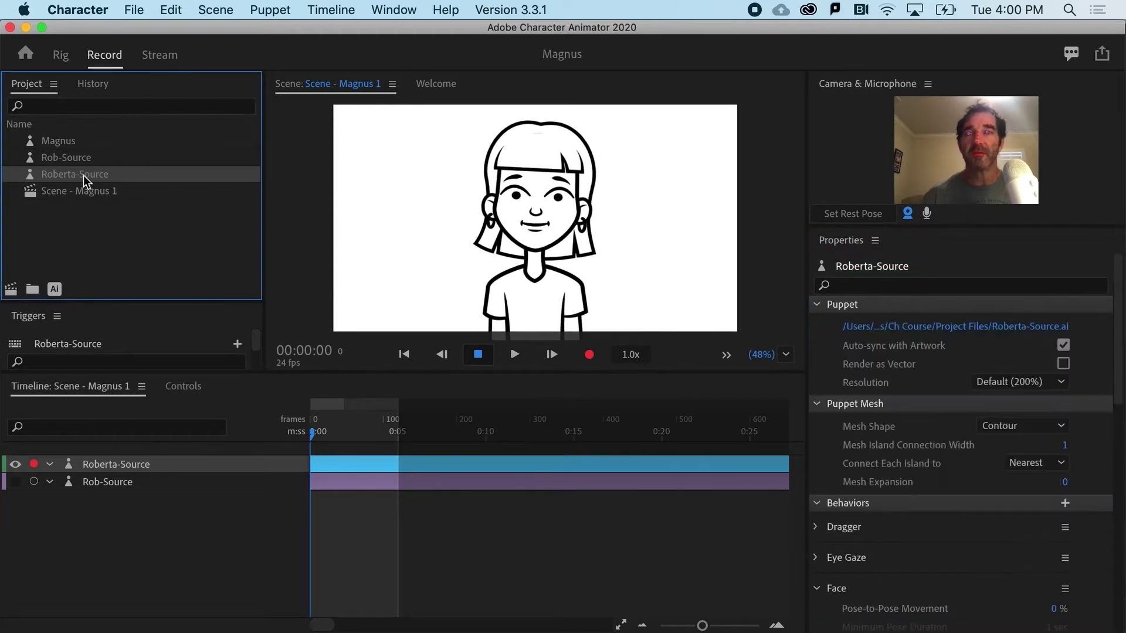
click(55, 290)
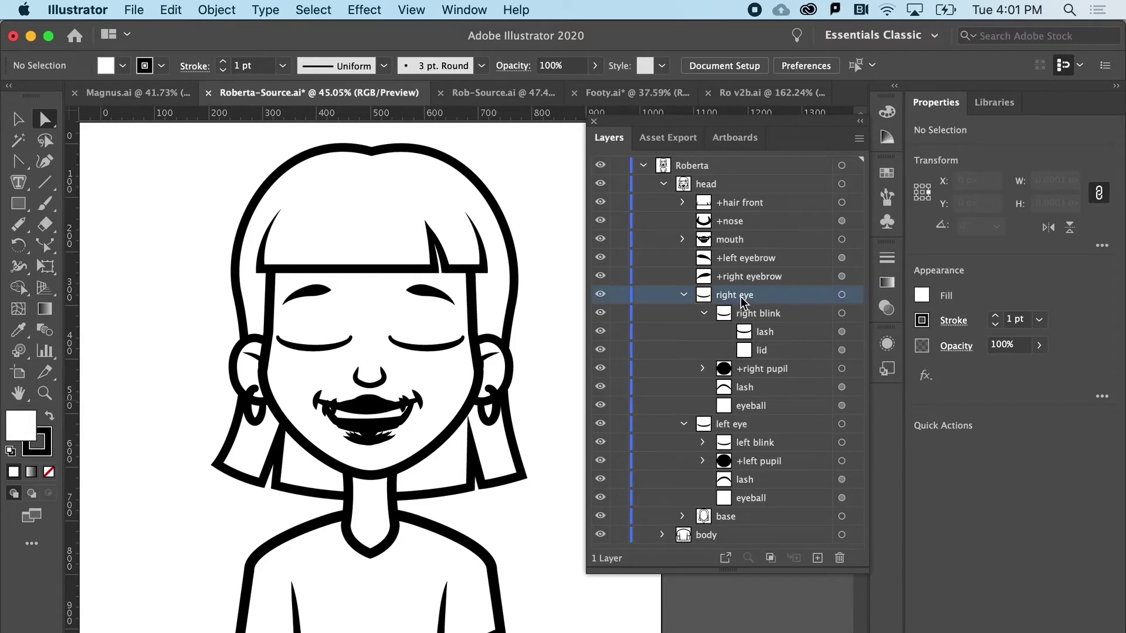
Hide the right blink layer to reveal Roberta's open right eye, then select its eyeball path
click(756, 315)
click(841, 314)
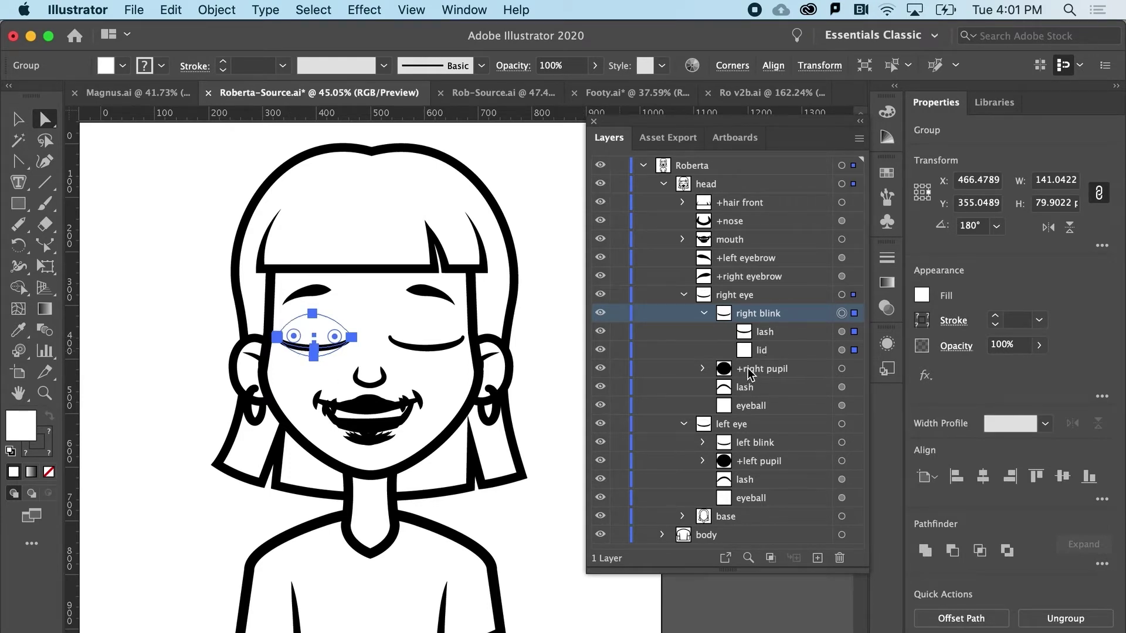
click(758, 388)
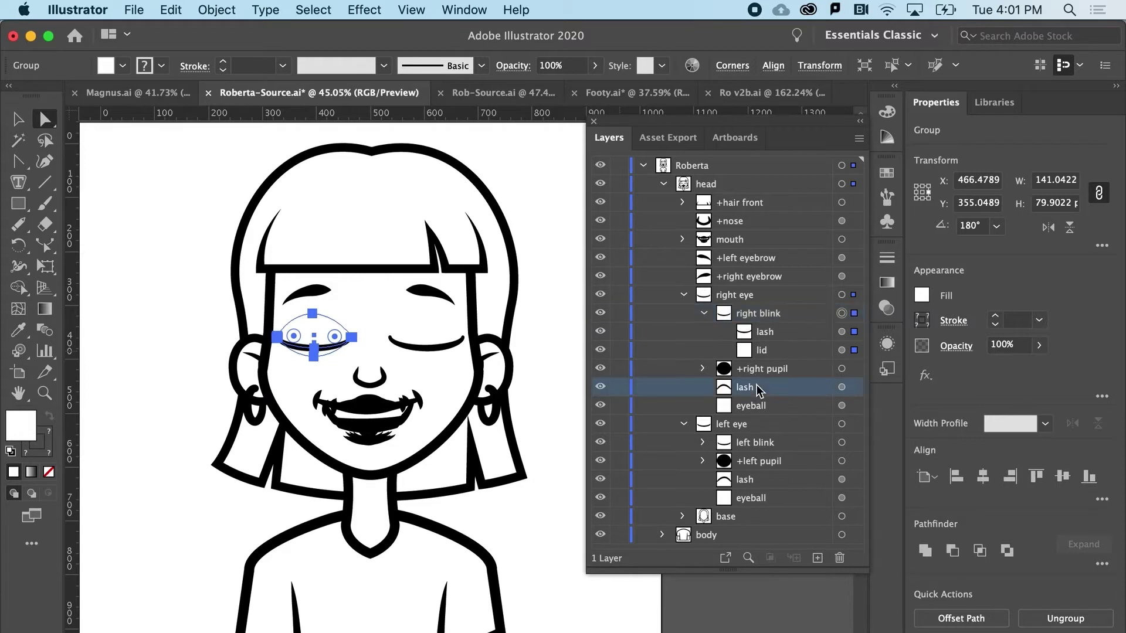
click(841, 387)
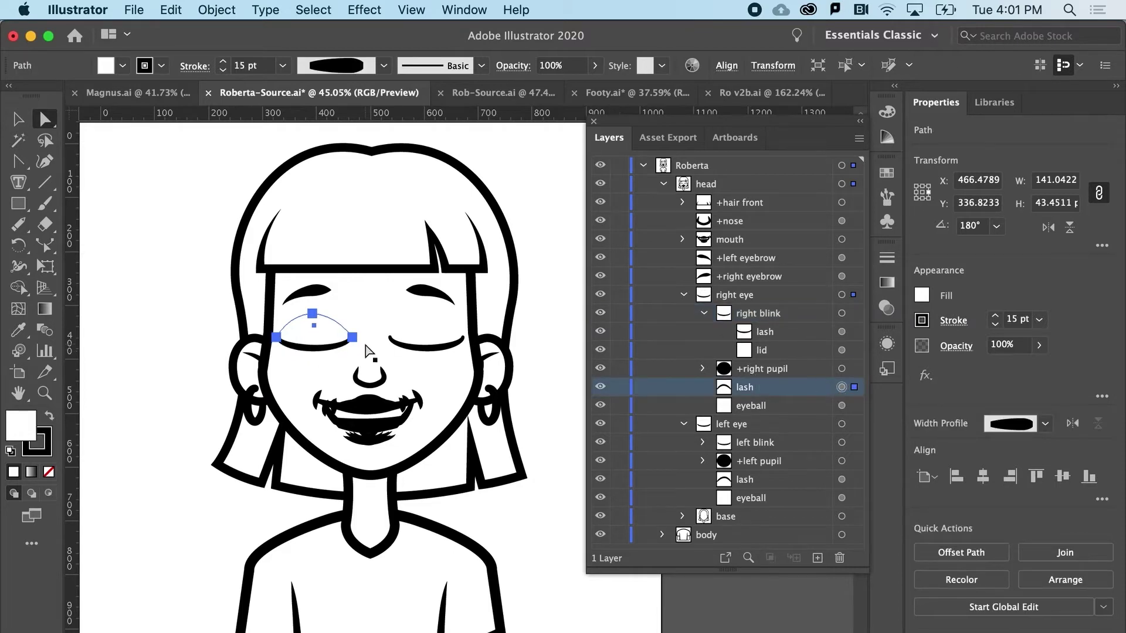
click(600, 313)
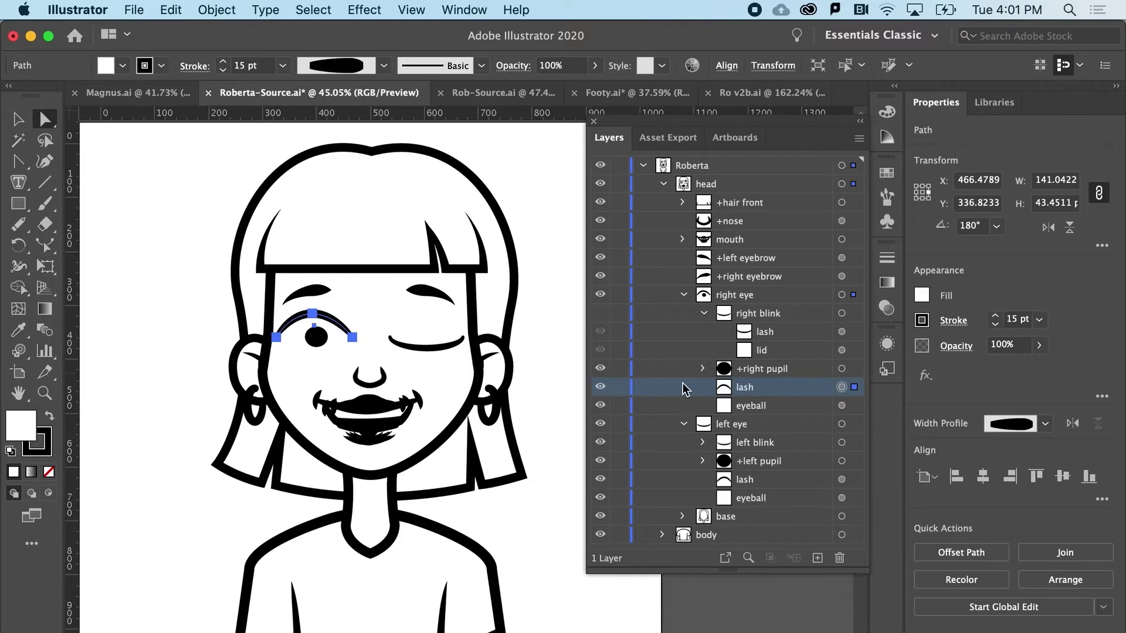
click(842, 406)
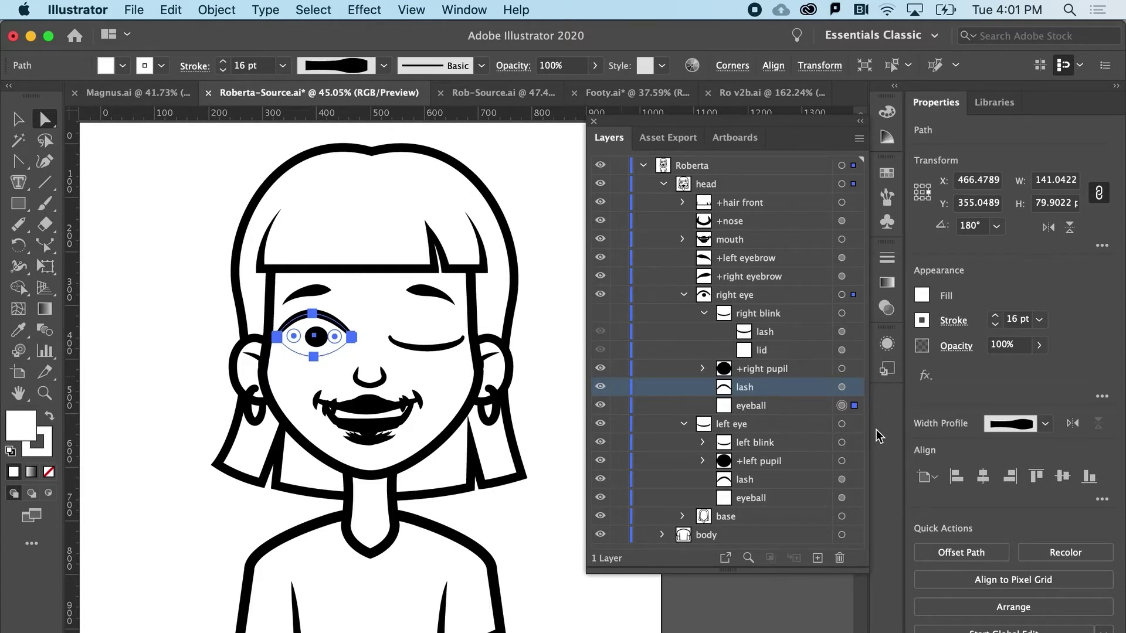
Duplicate the right eyeball path and move the copy out above the right eye group
click(754, 410)
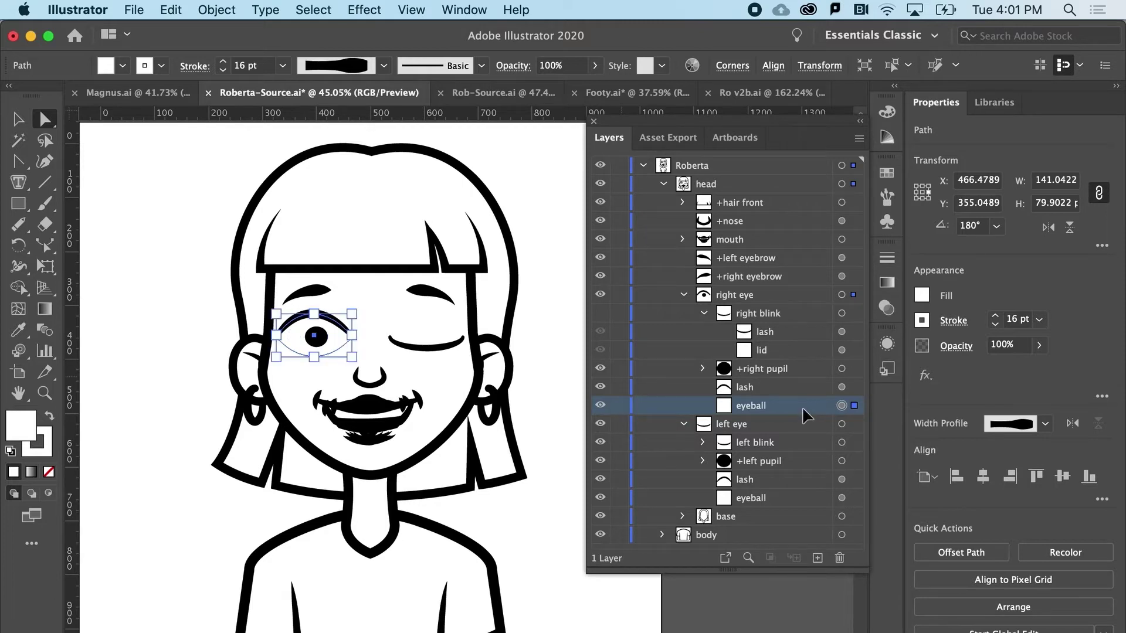
key(super+c)
key(super+b)
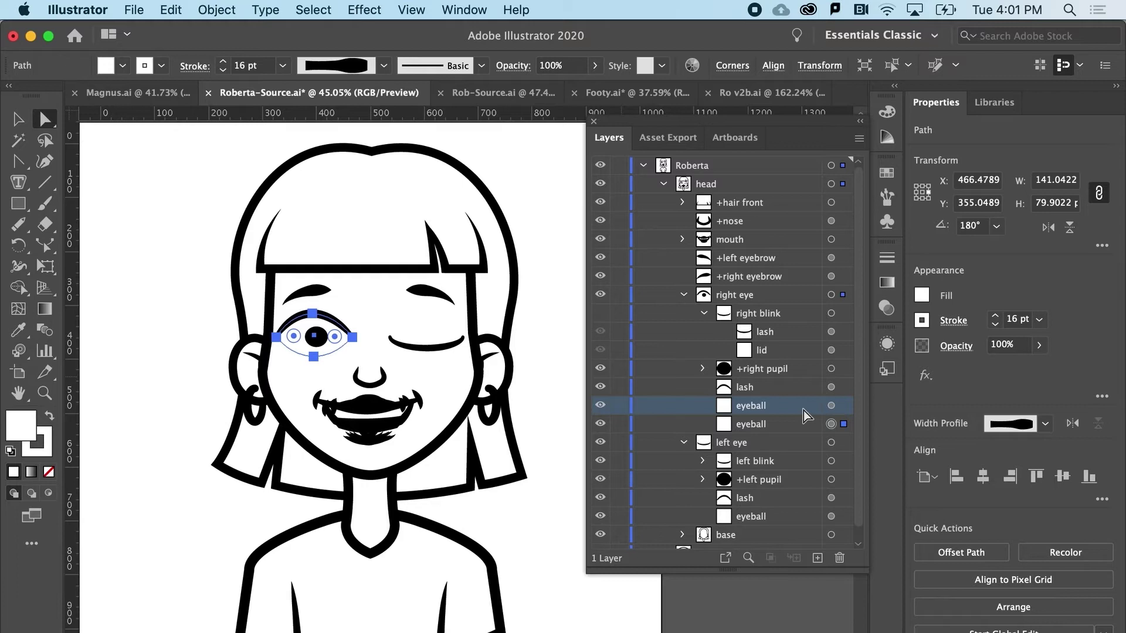
click(757, 425)
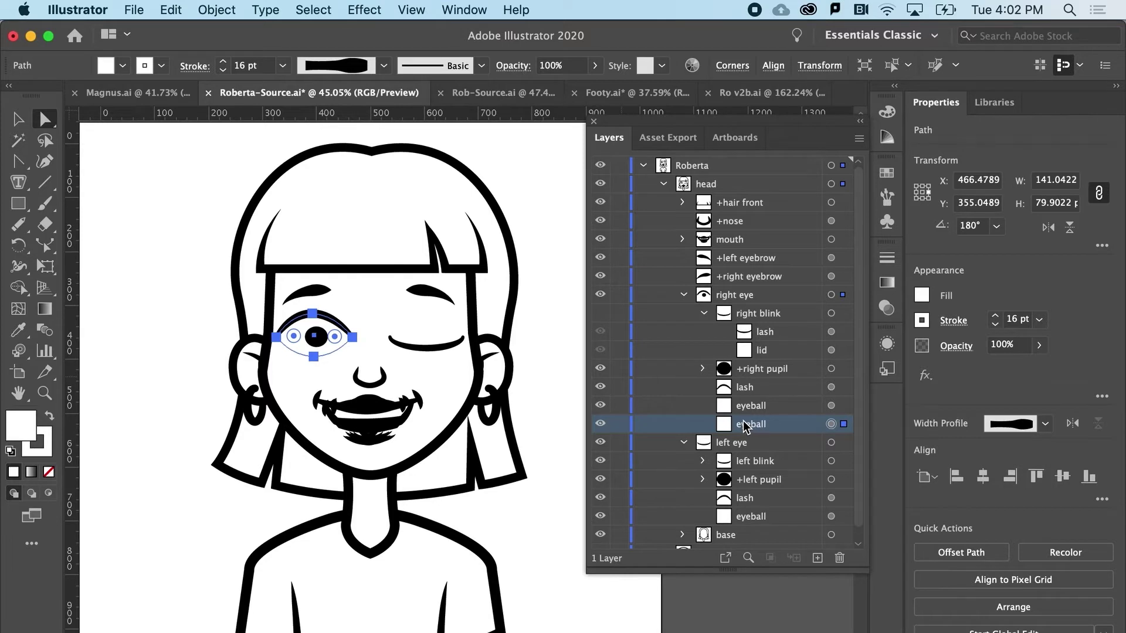
click(685, 296)
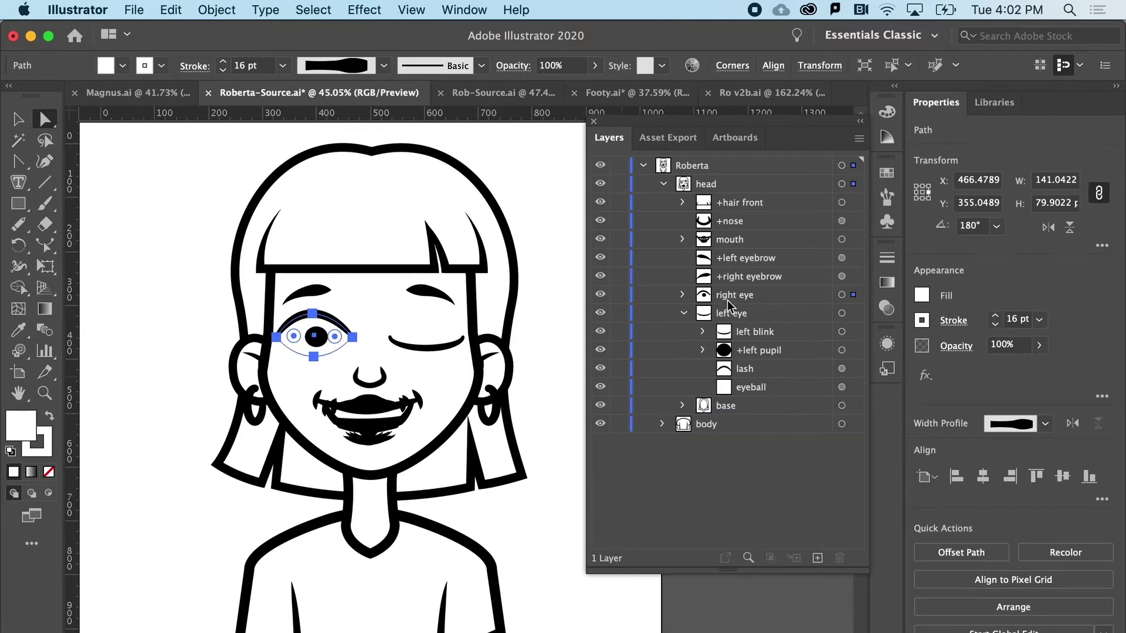
click(684, 296)
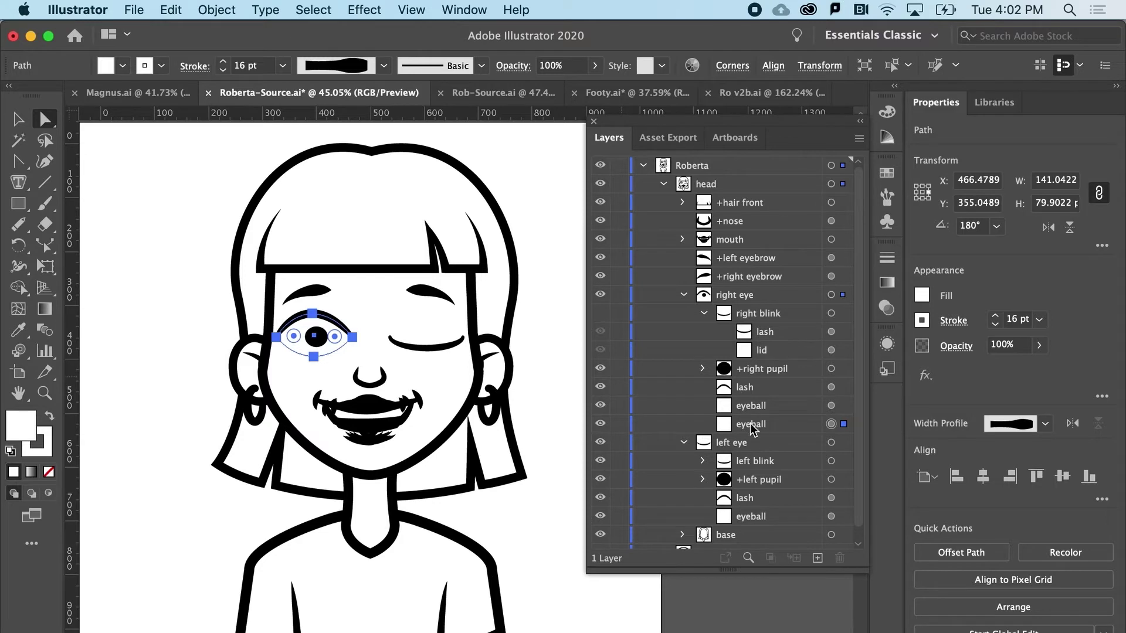
click(752, 429)
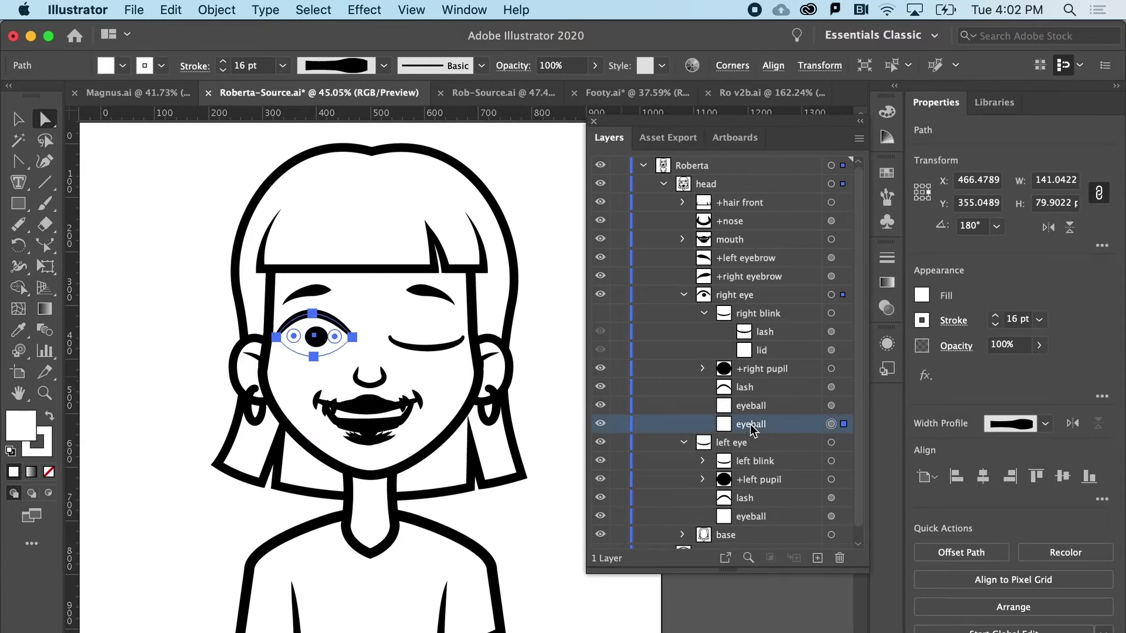
drag(755, 433, 733, 289)
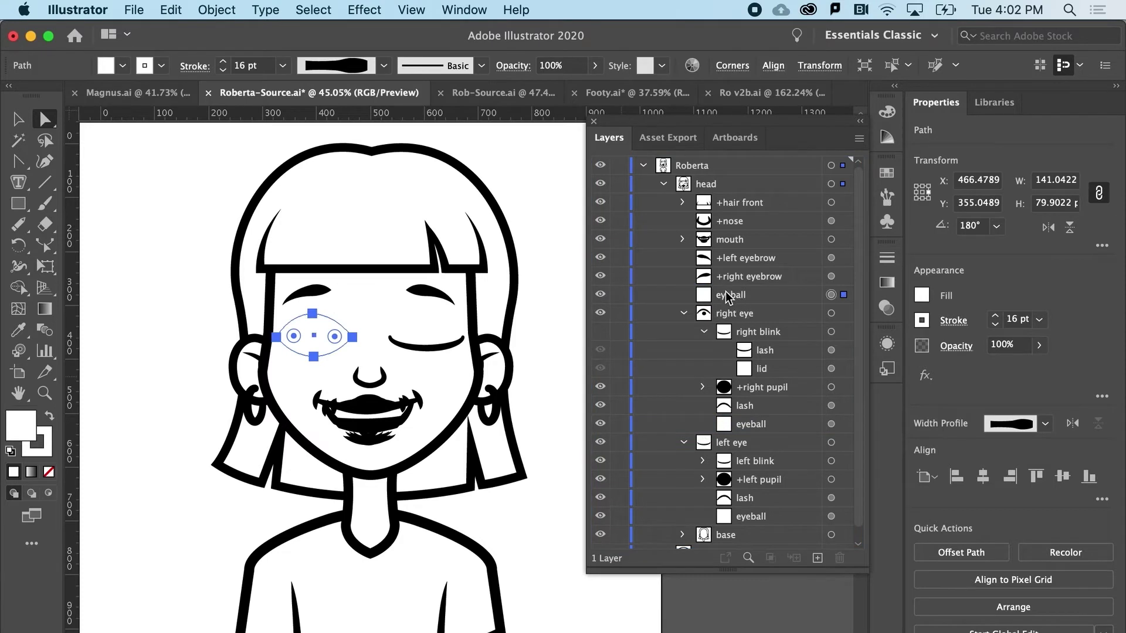
Rename the eyeball copy 'mask' and place it directly below the right eye group
click(727, 298)
double_click(728, 296)
text(ma)
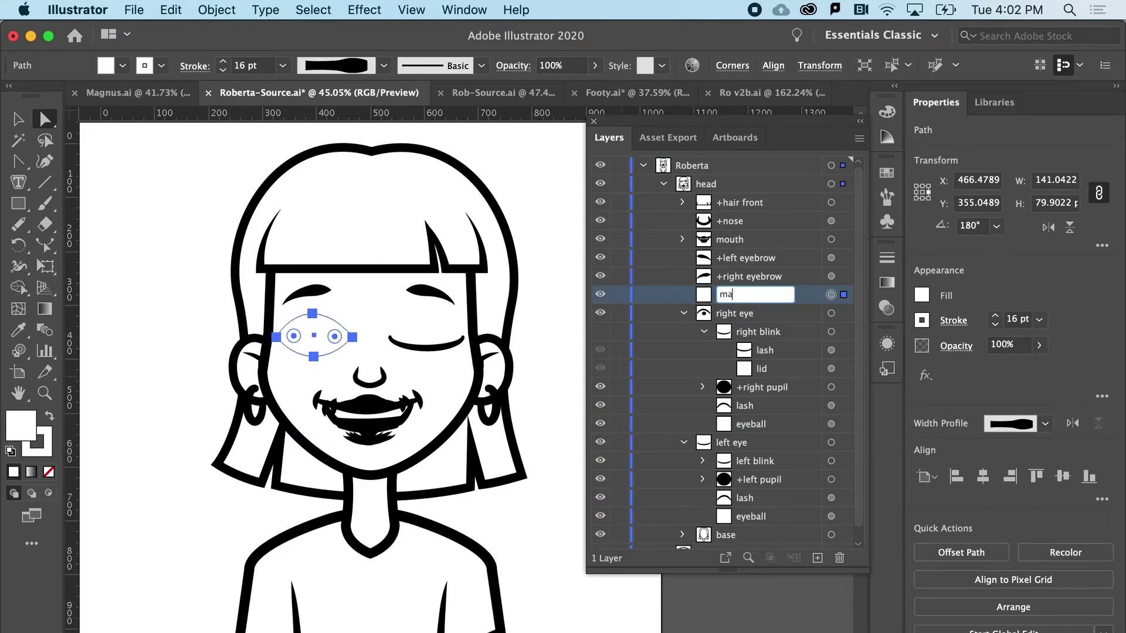
text(sk)
click(737, 313)
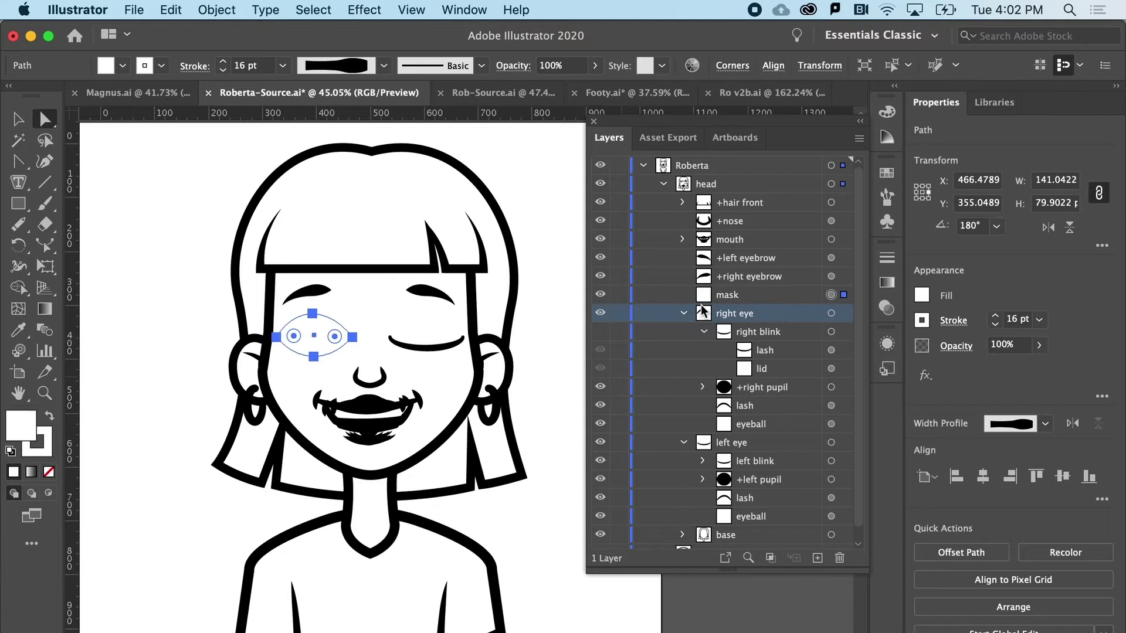
click(683, 313)
click(683, 313)
click(684, 313)
click(727, 297)
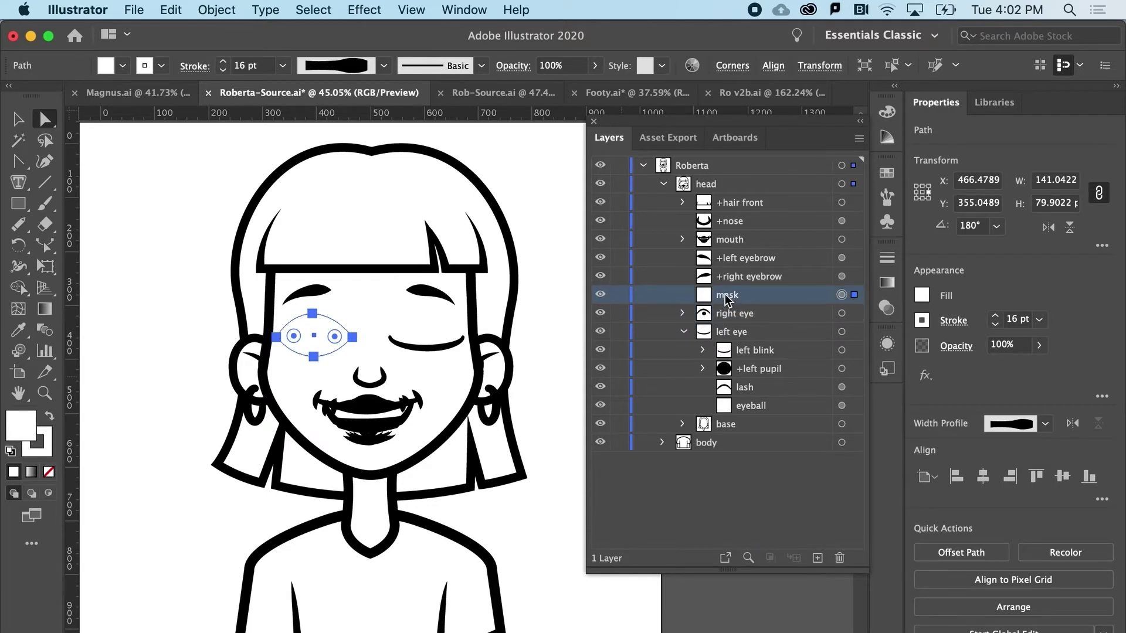
drag(728, 298, 730, 324)
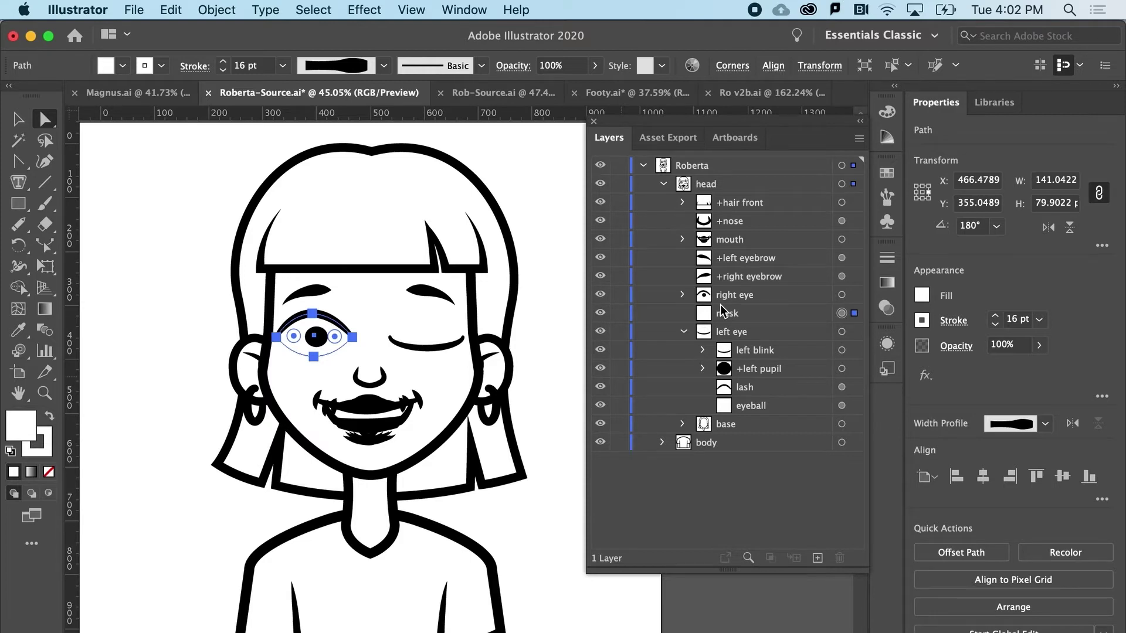
Duplicate the left eyeball path and move the copy out above the left eye group
click(768, 406)
click(841, 406)
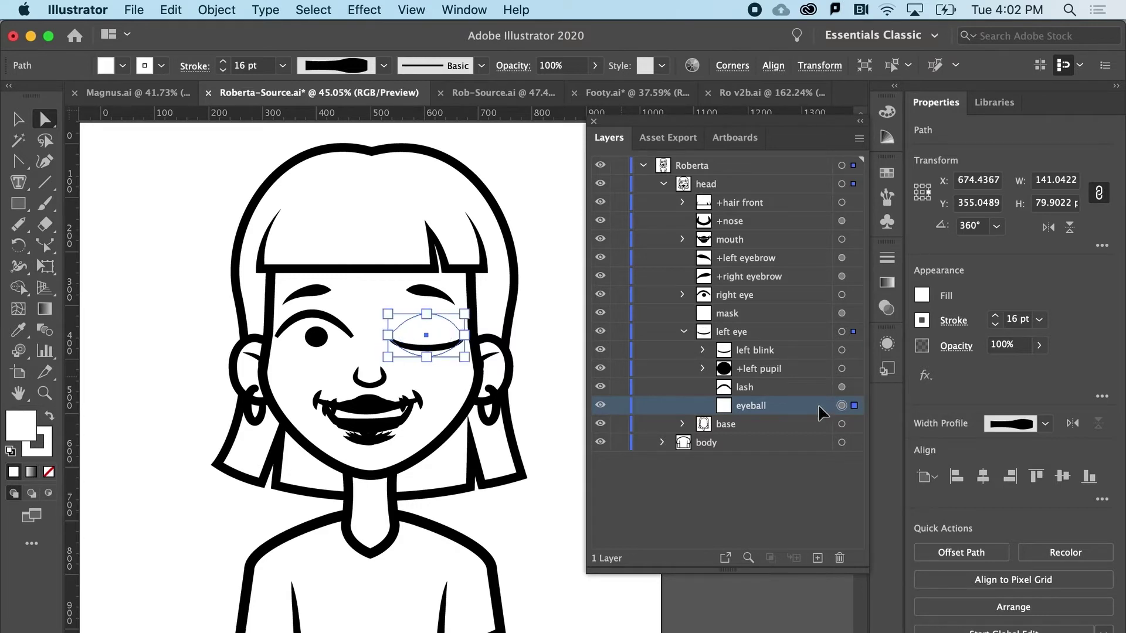
key(super+c)
key(super+b)
click(782, 423)
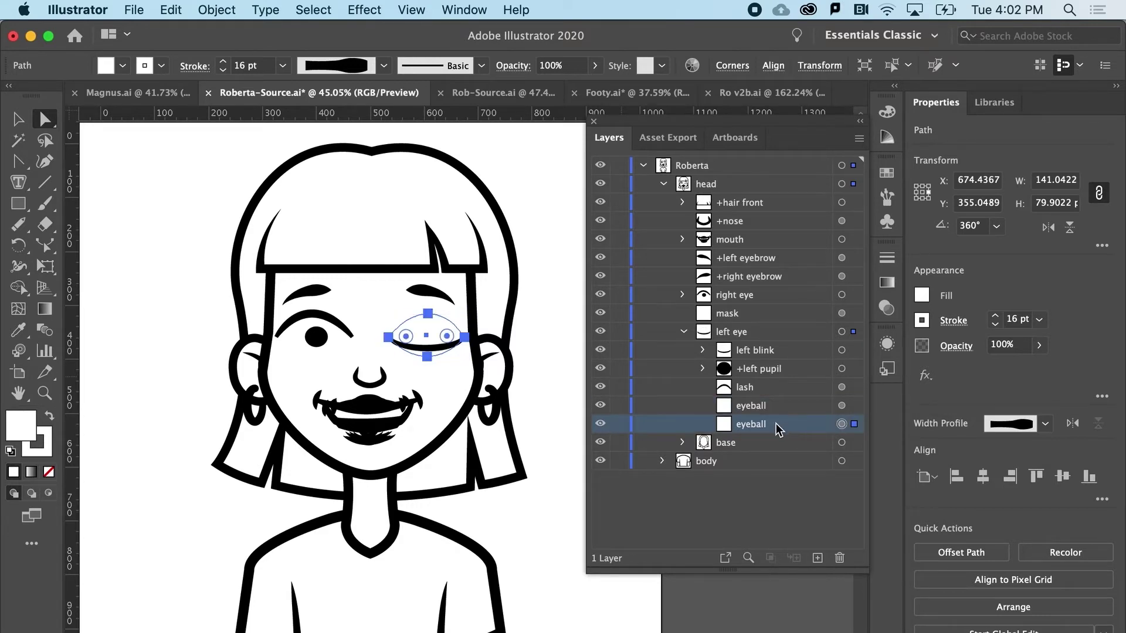
drag(777, 429, 751, 330)
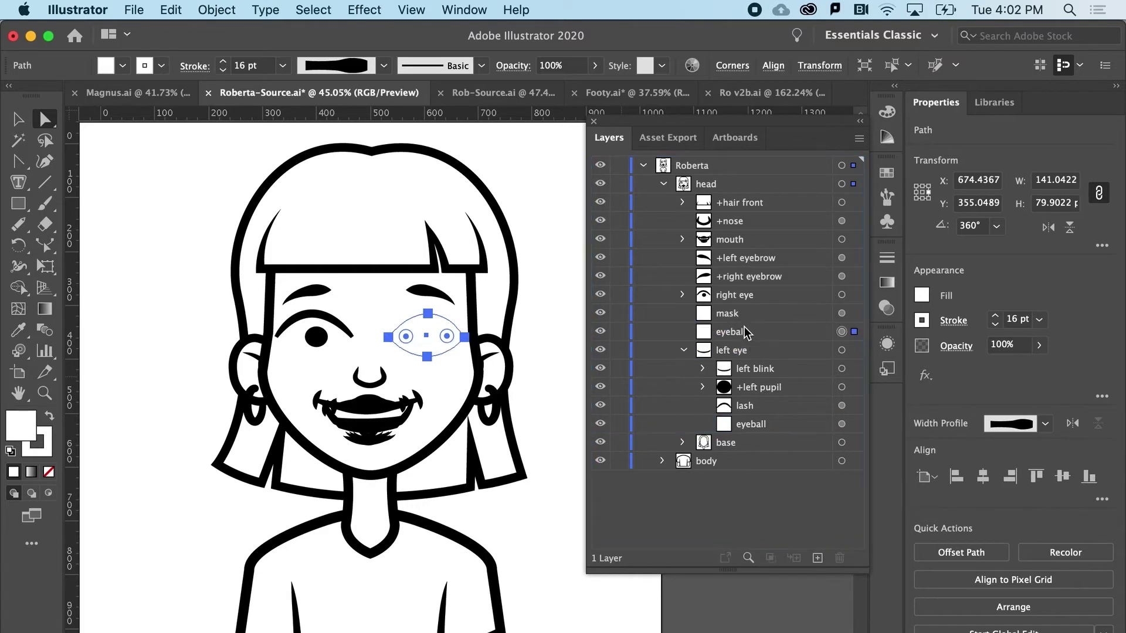
Rename the copy 'mask', place it below the left eye group, and save Roberta-Source.ai
double_click(733, 332)
text(mas)
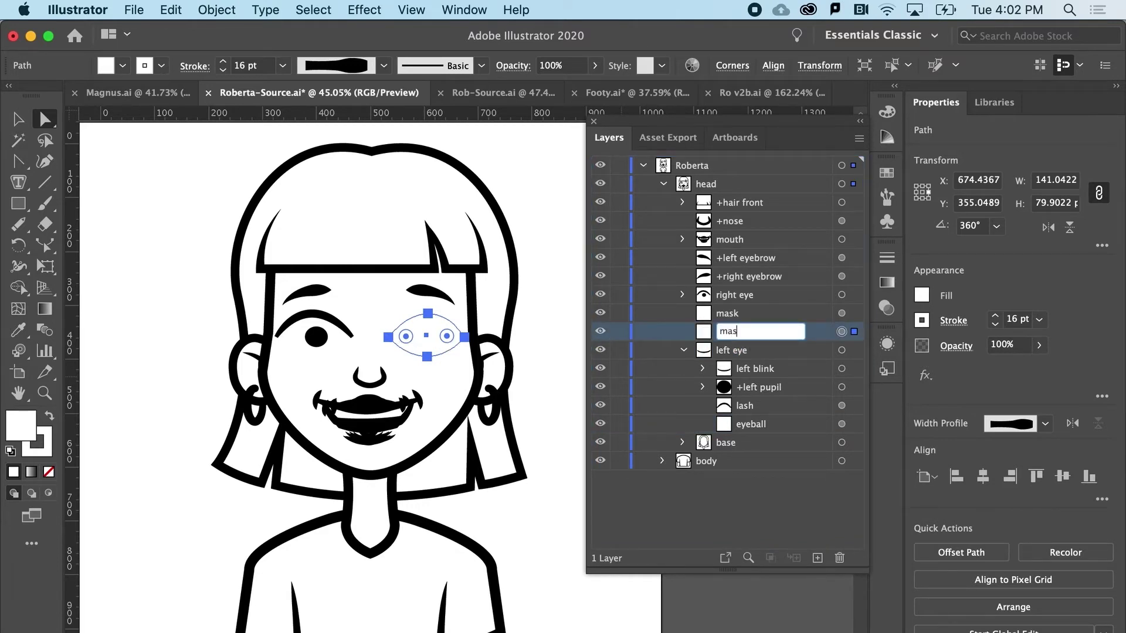
text(k)
key(Return)
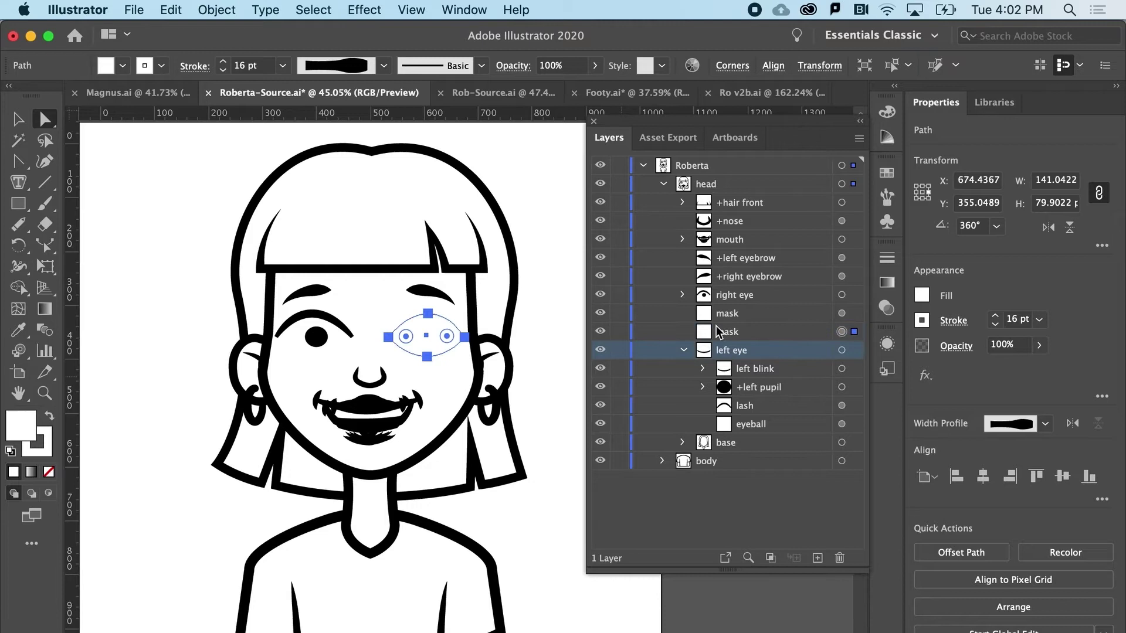
click(684, 350)
drag(727, 334, 726, 355)
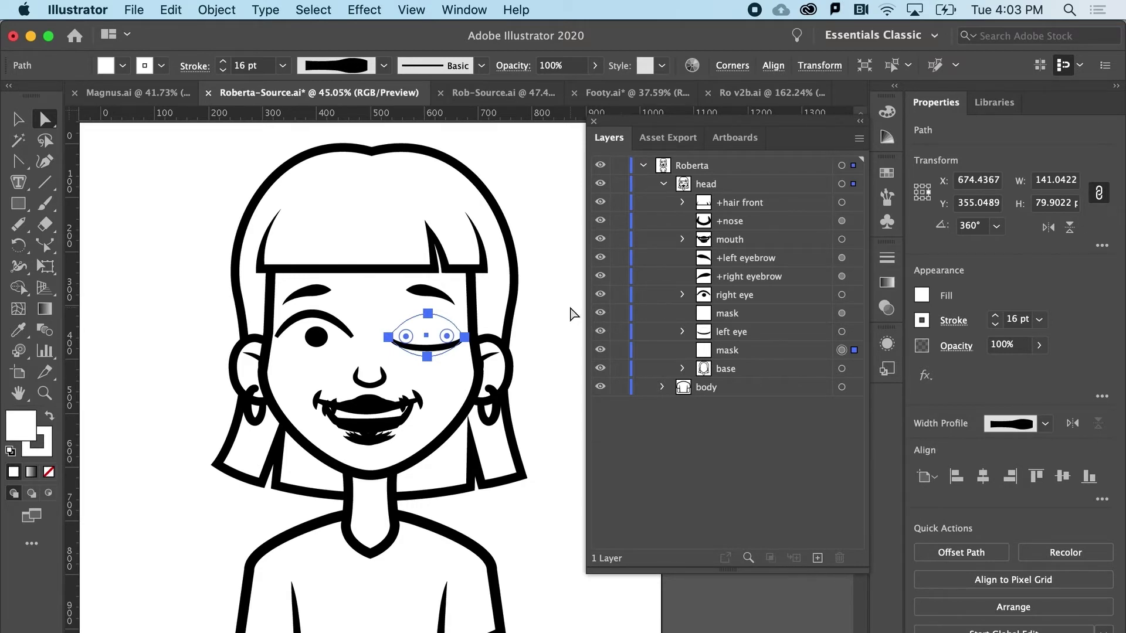
click(136, 10)
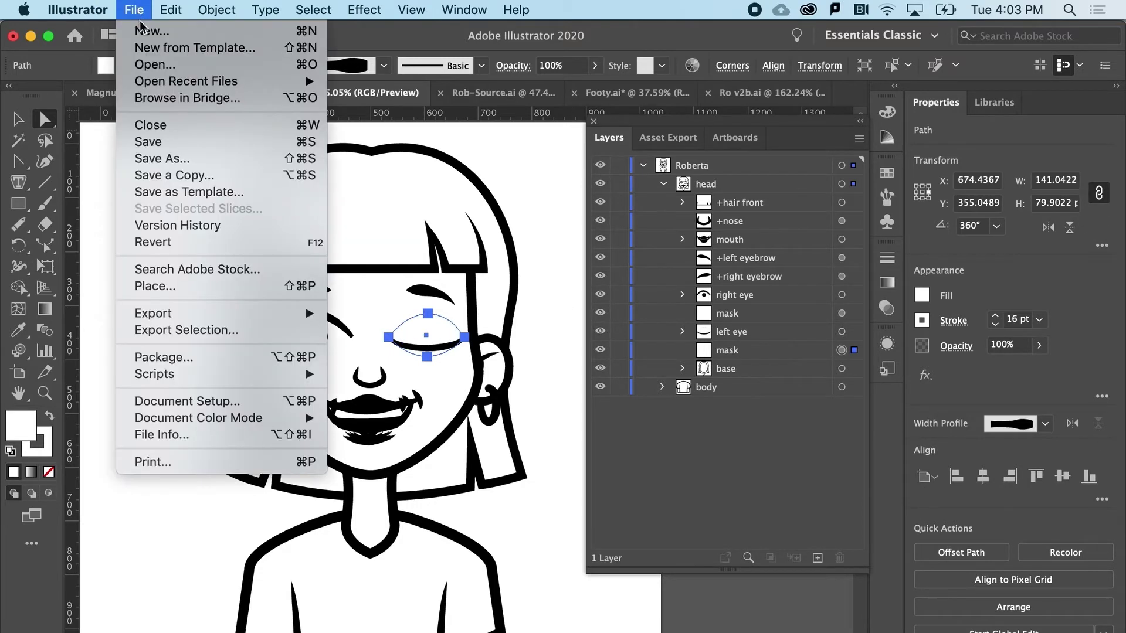
click(148, 142)
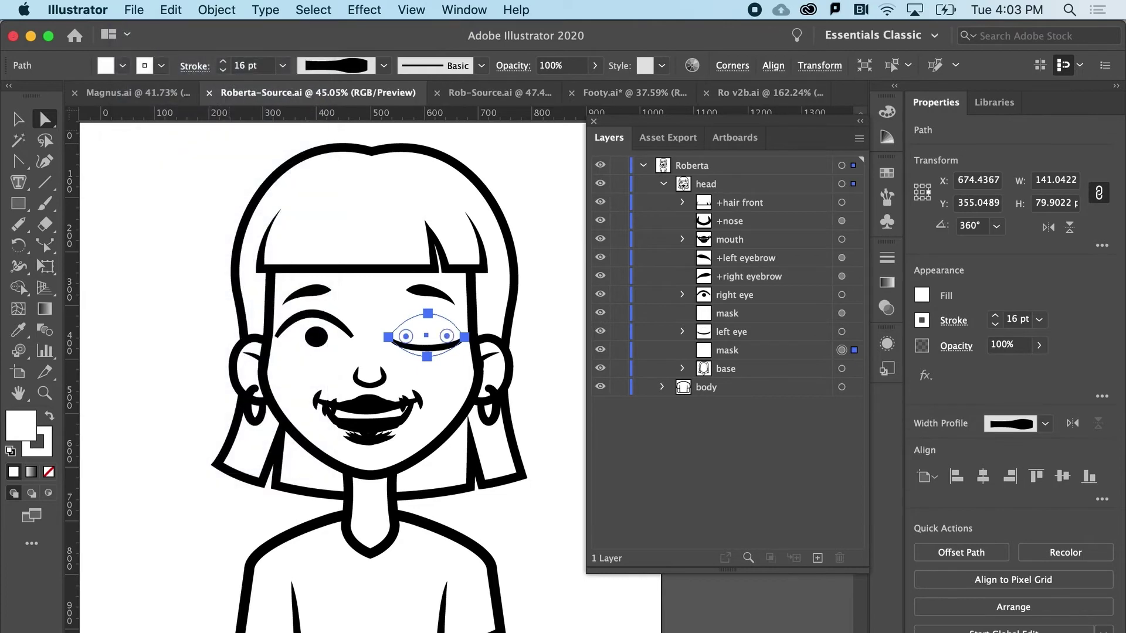
Rig Roberta-Source, expanding Roberta > head to check mask, mask 2 and the right eye layer
click(399, 629)
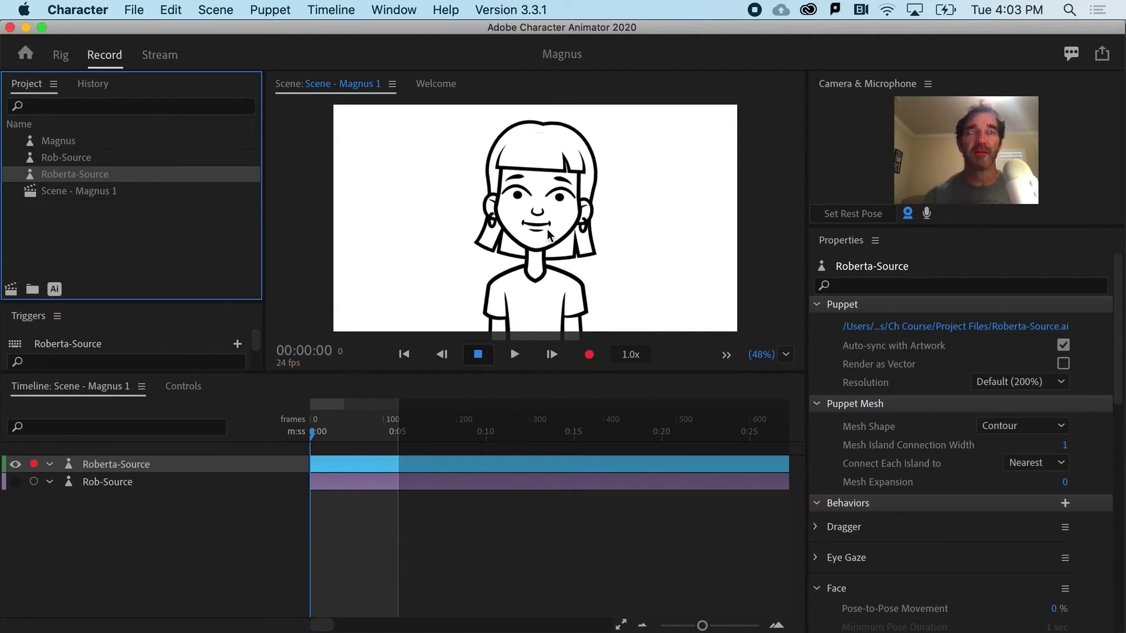
click(62, 56)
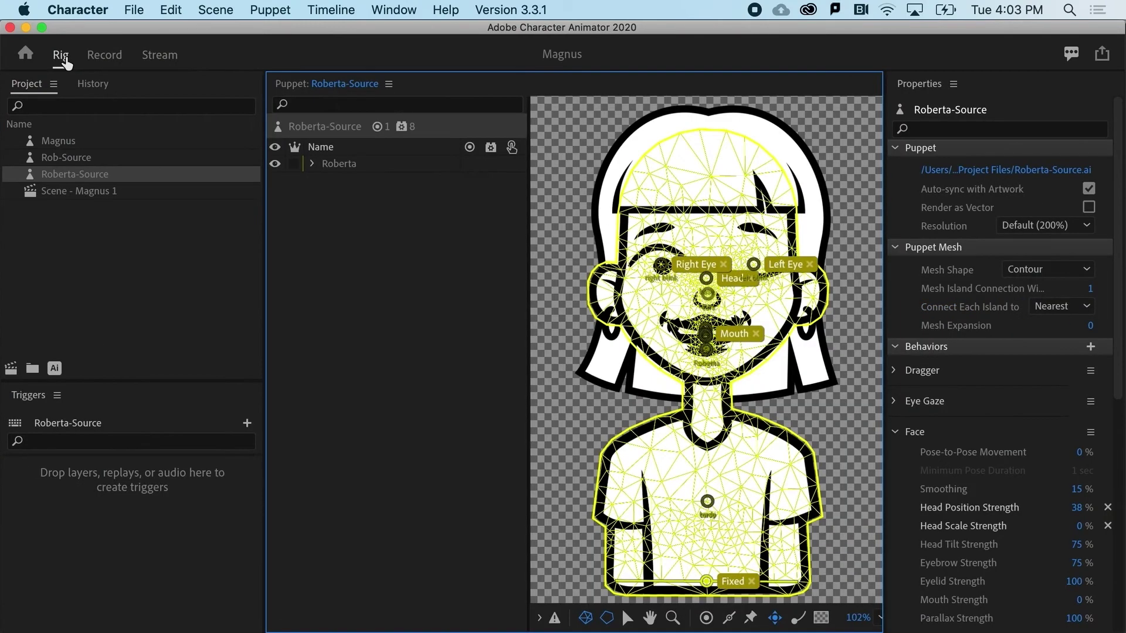
click(313, 164)
click(334, 181)
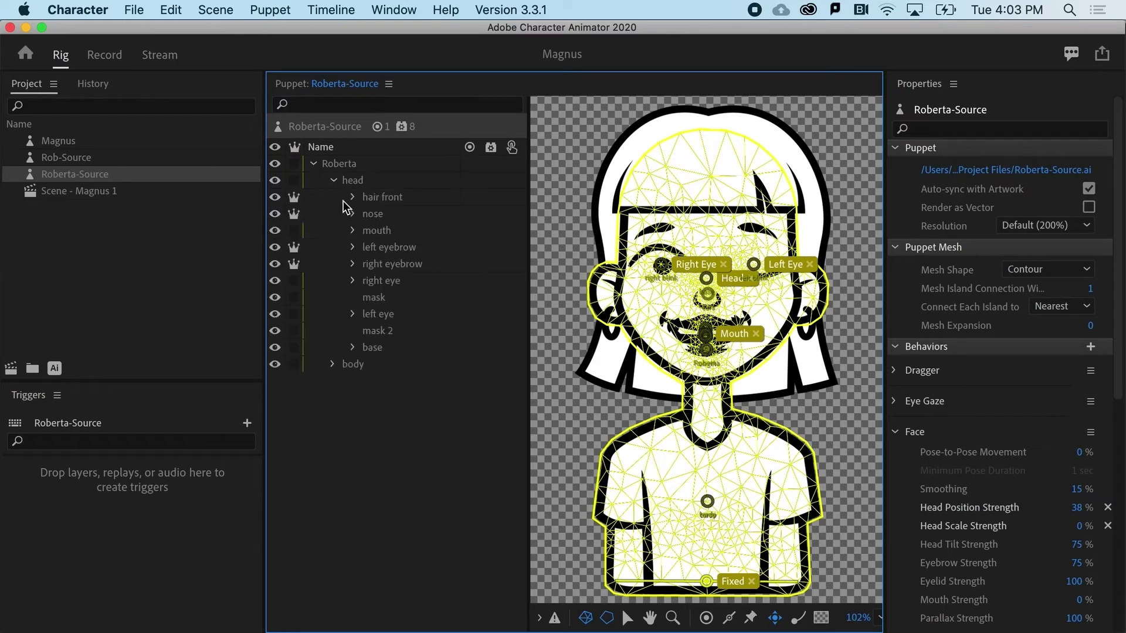
click(382, 298)
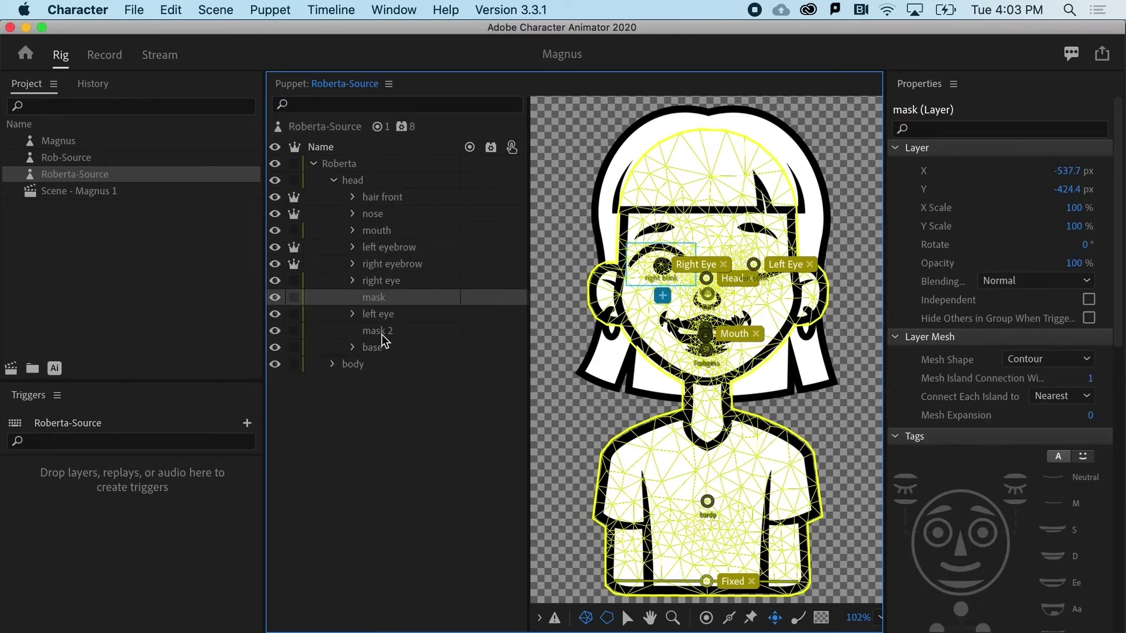
click(382, 332)
click(378, 298)
click(397, 282)
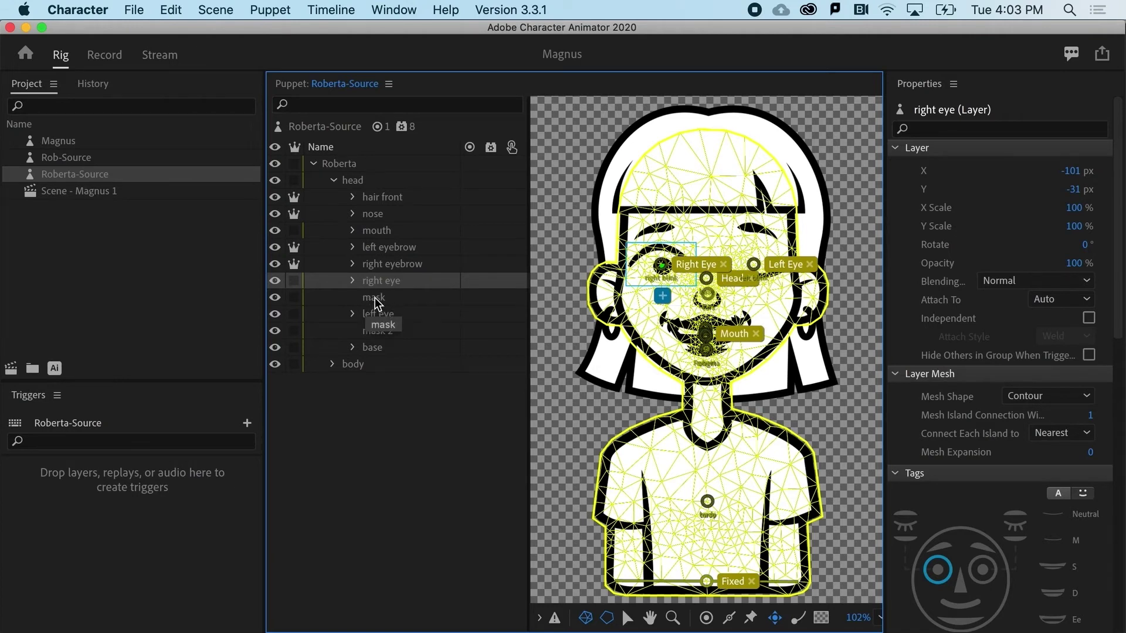
Clip the right eye to mask and the left eye to mask 2, then return to Record
click(271, 10)
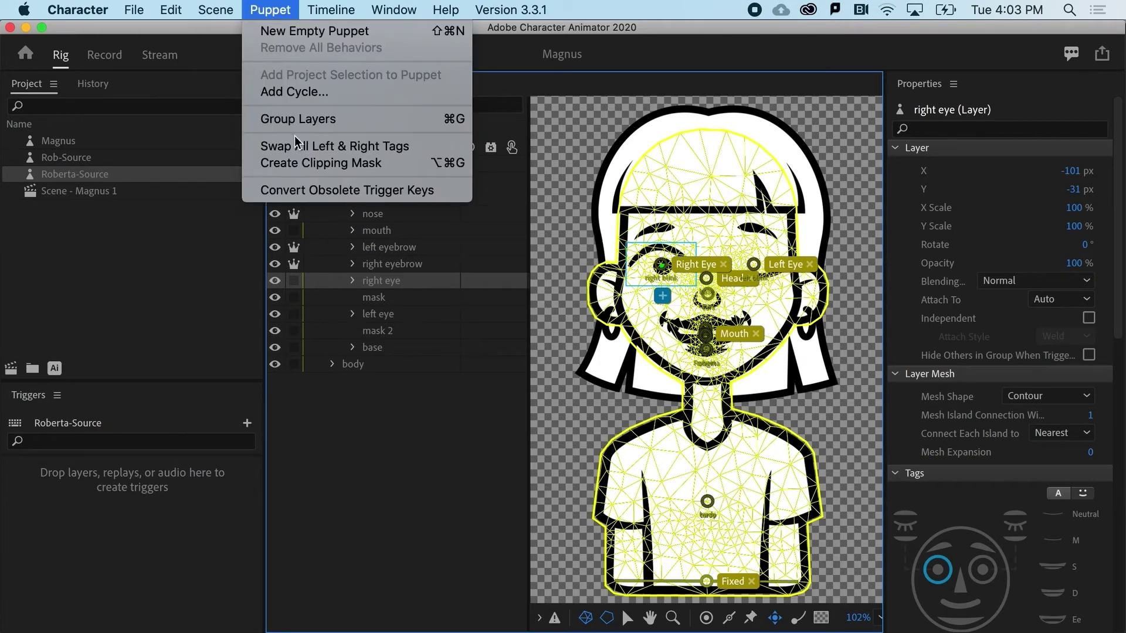
click(295, 168)
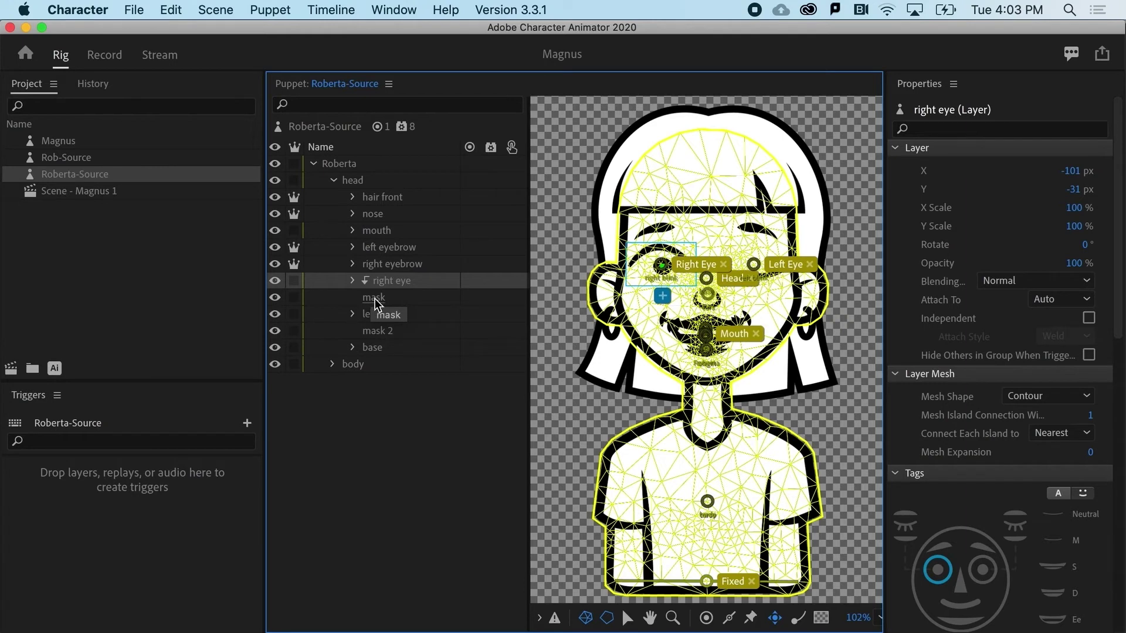
click(375, 318)
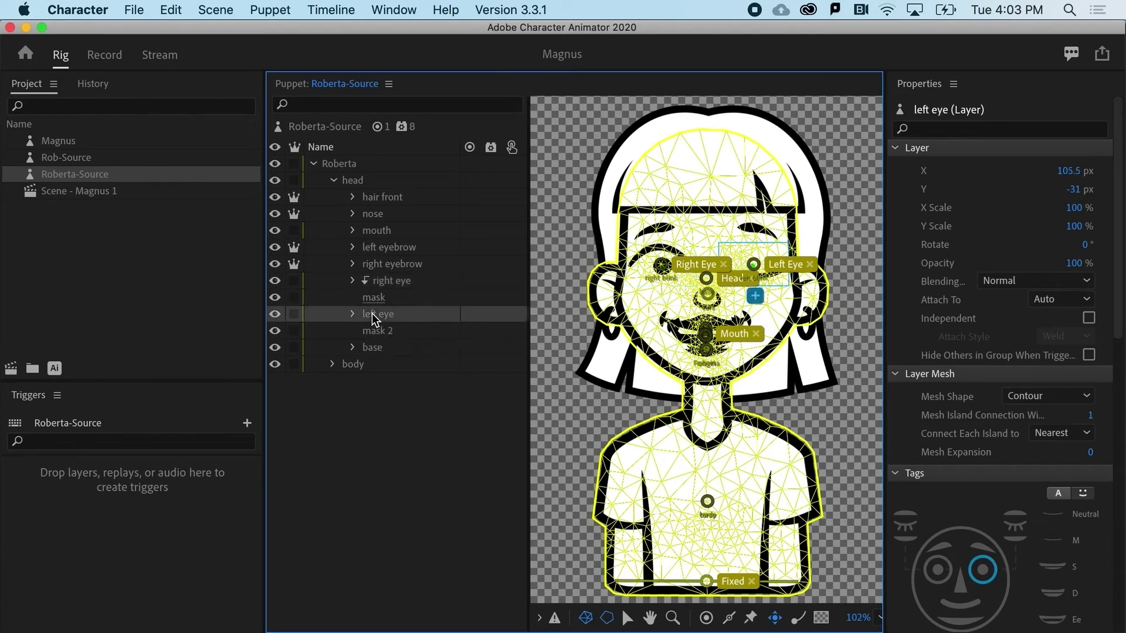
click(262, 11)
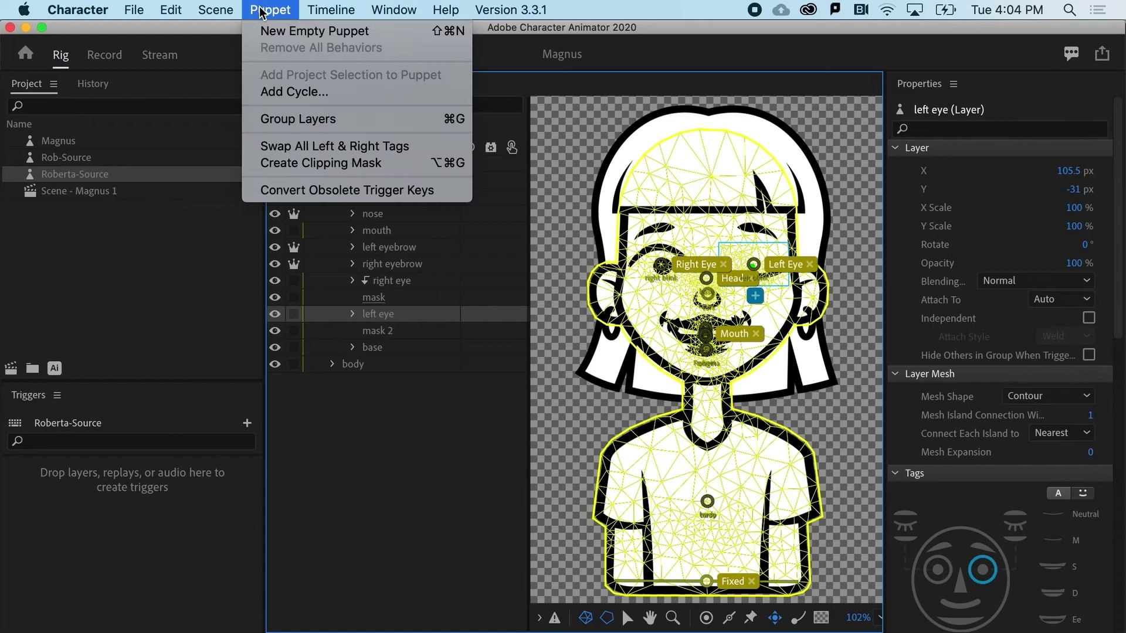
click(292, 165)
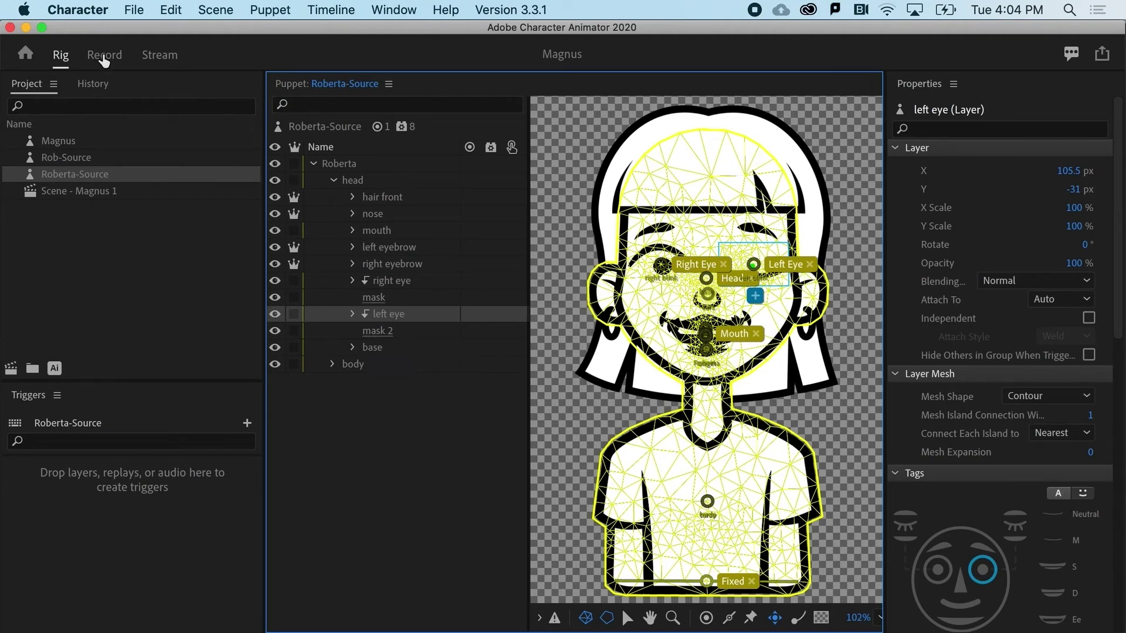
click(104, 57)
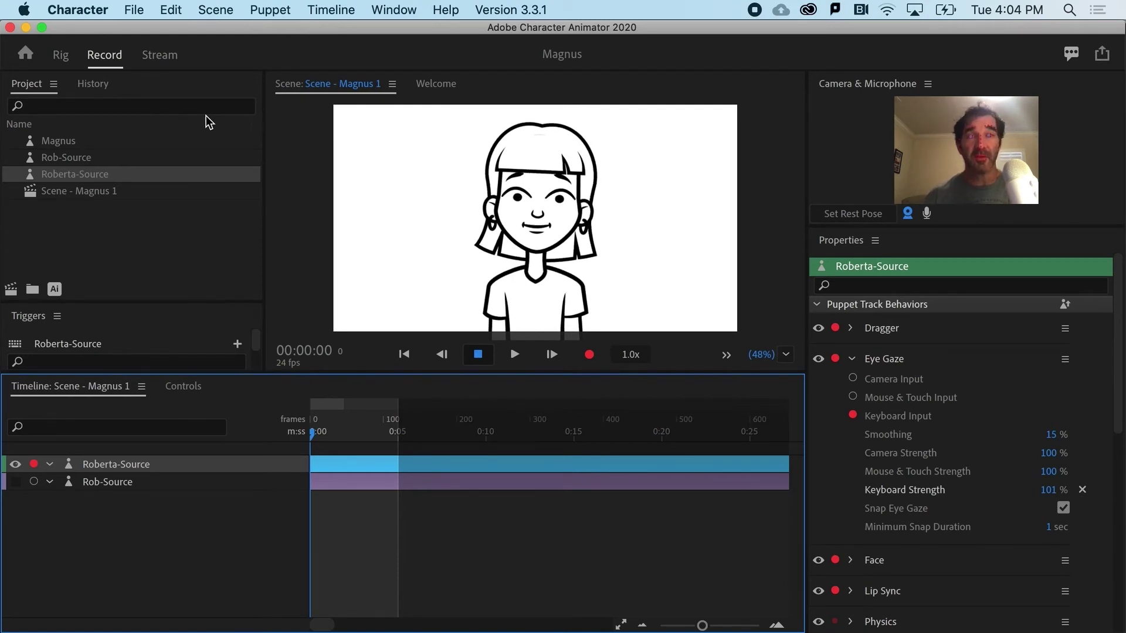
Scroll the Welcome tab to Example Puppets and adjust the panel to bring Footy into view
click(442, 83)
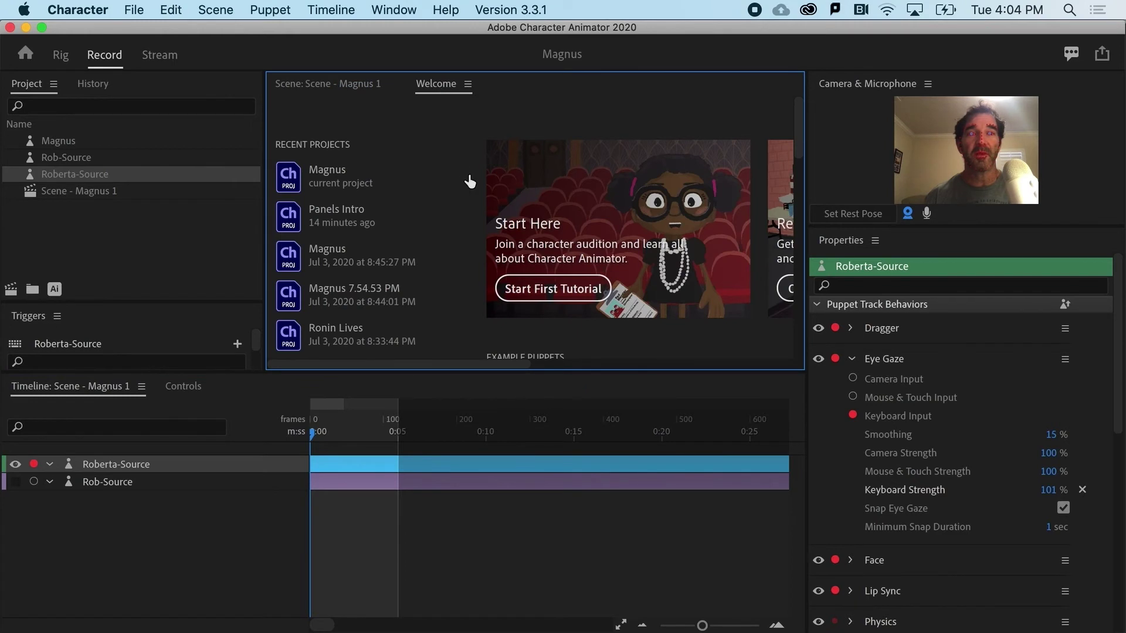
scroll(468, 179, down, 3)
scroll(469, 174, down, 5)
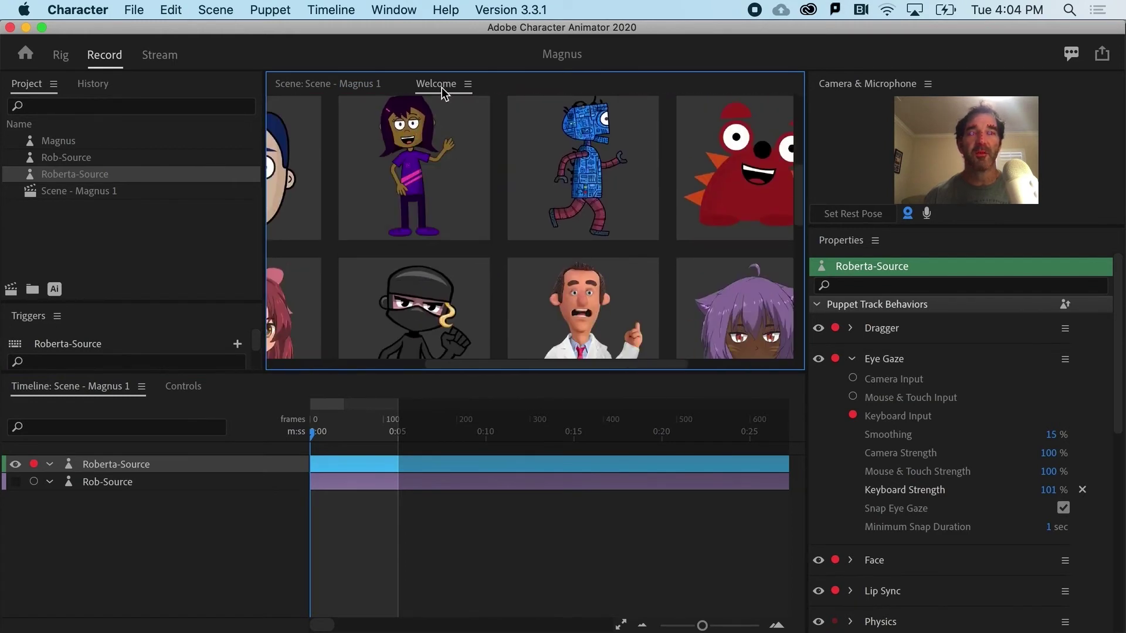
click(391, 10)
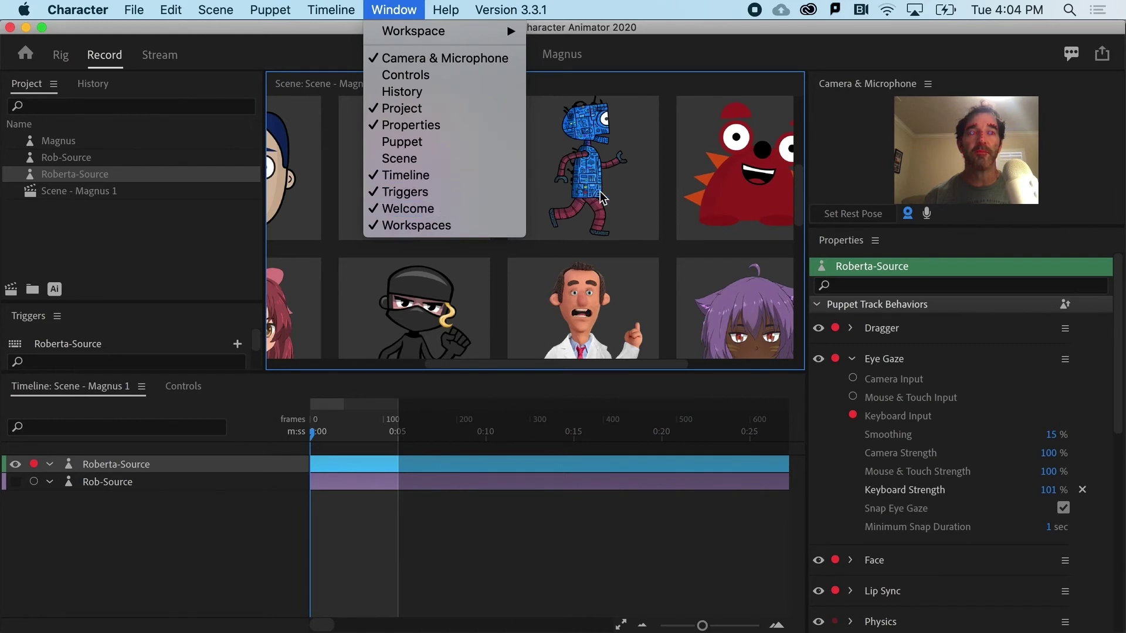
click(799, 201)
drag(802, 194, 799, 251)
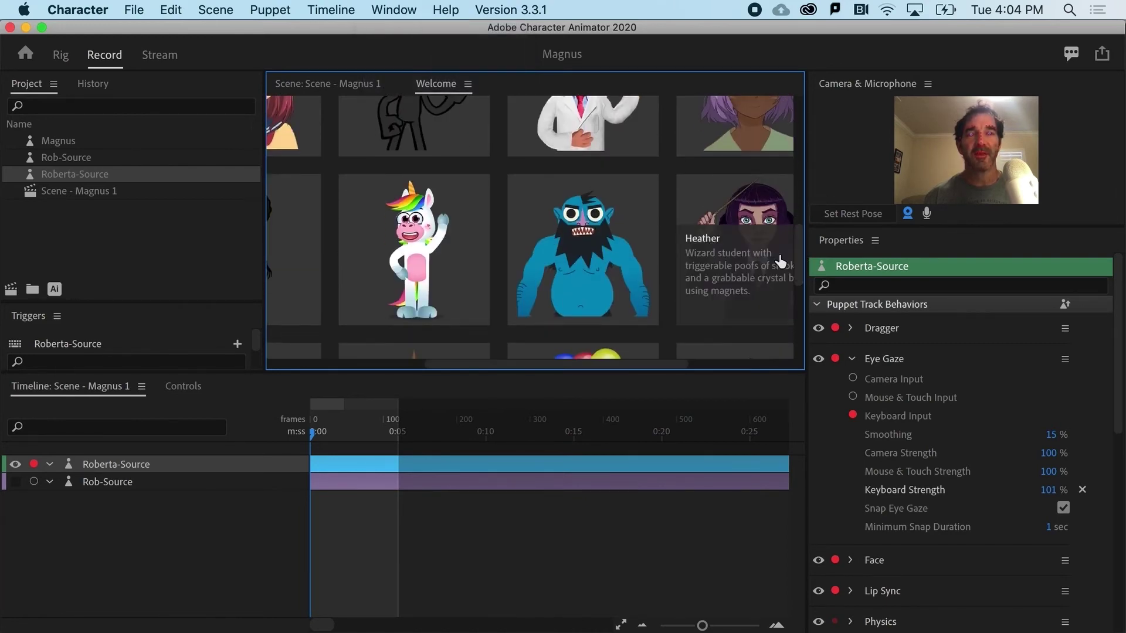
drag(600, 362, 707, 361)
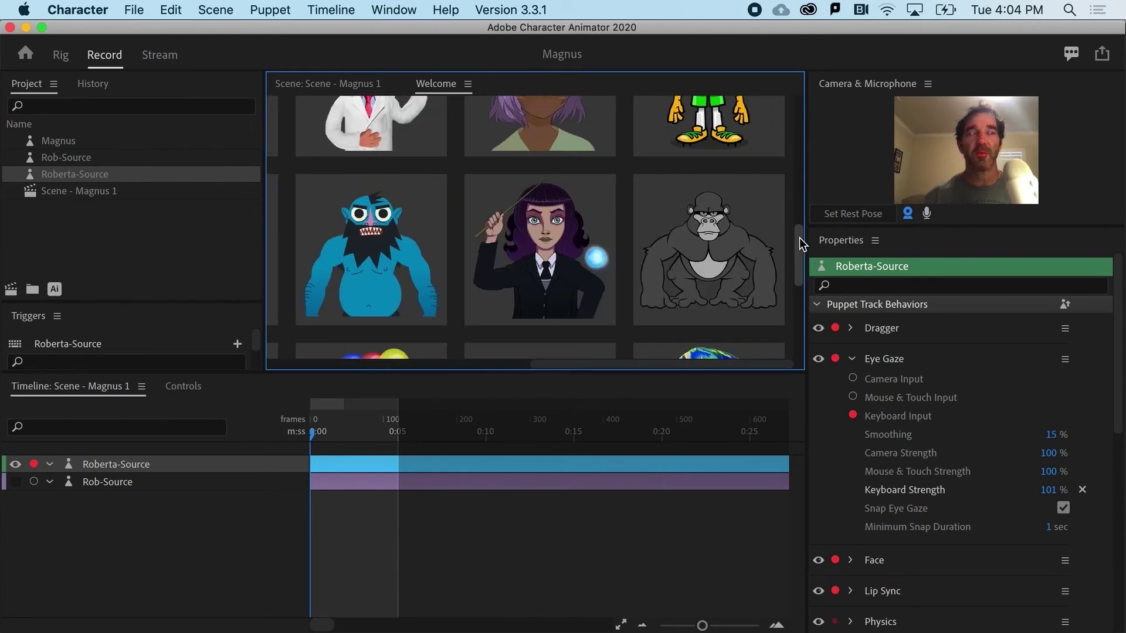
drag(800, 237, 800, 206)
Add the Footy example puppet and open Footy.ai in Illustrator with Edit Original
click(716, 207)
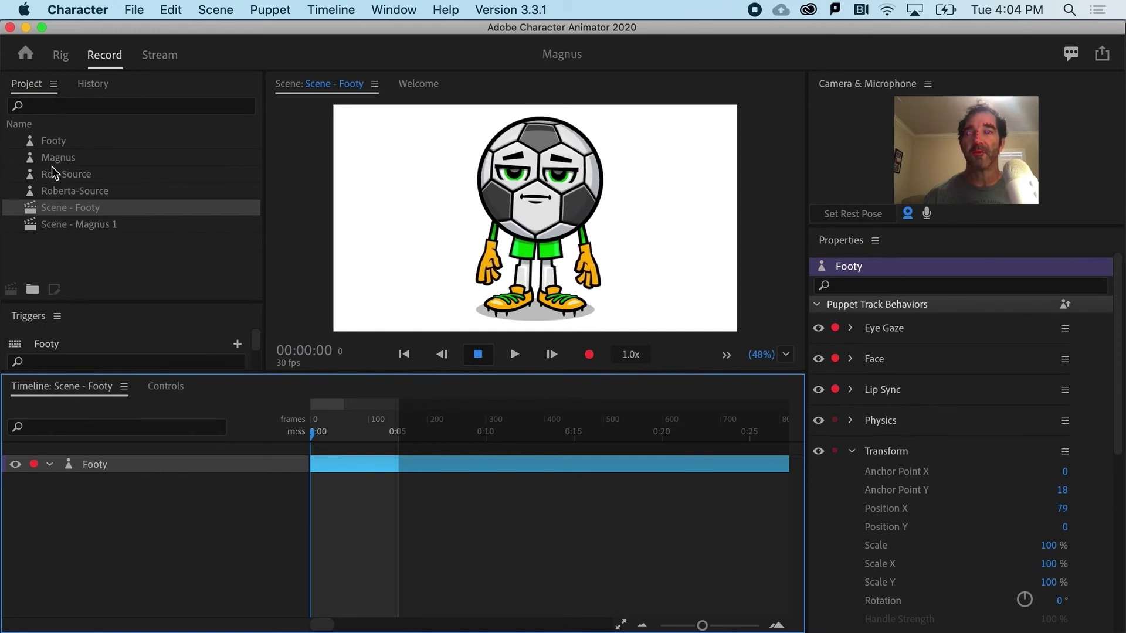
click(53, 143)
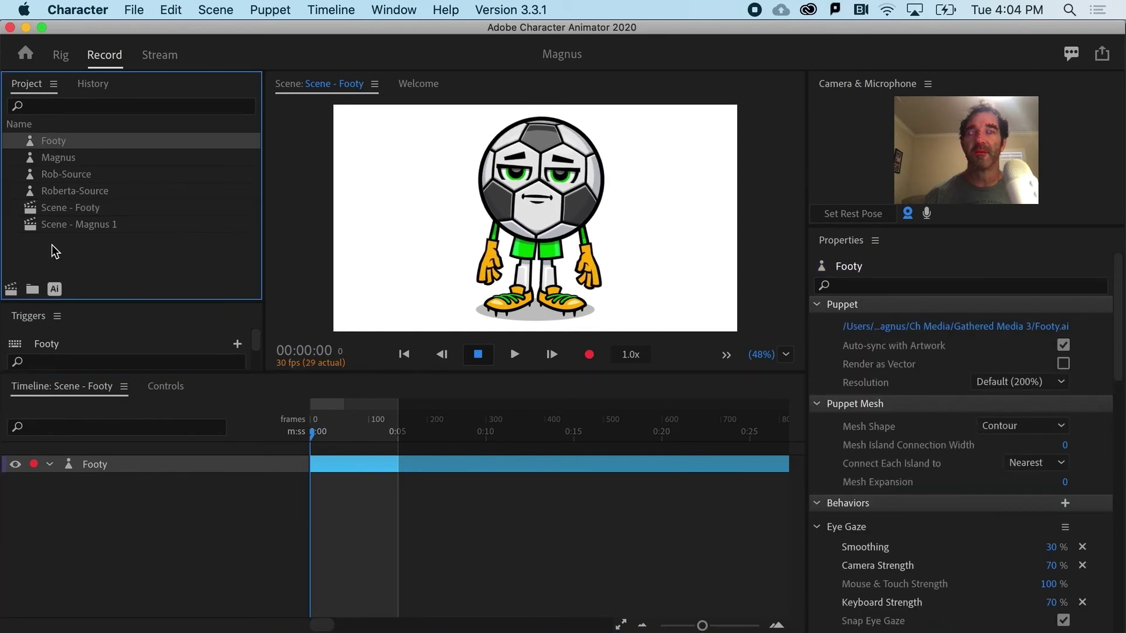
click(54, 289)
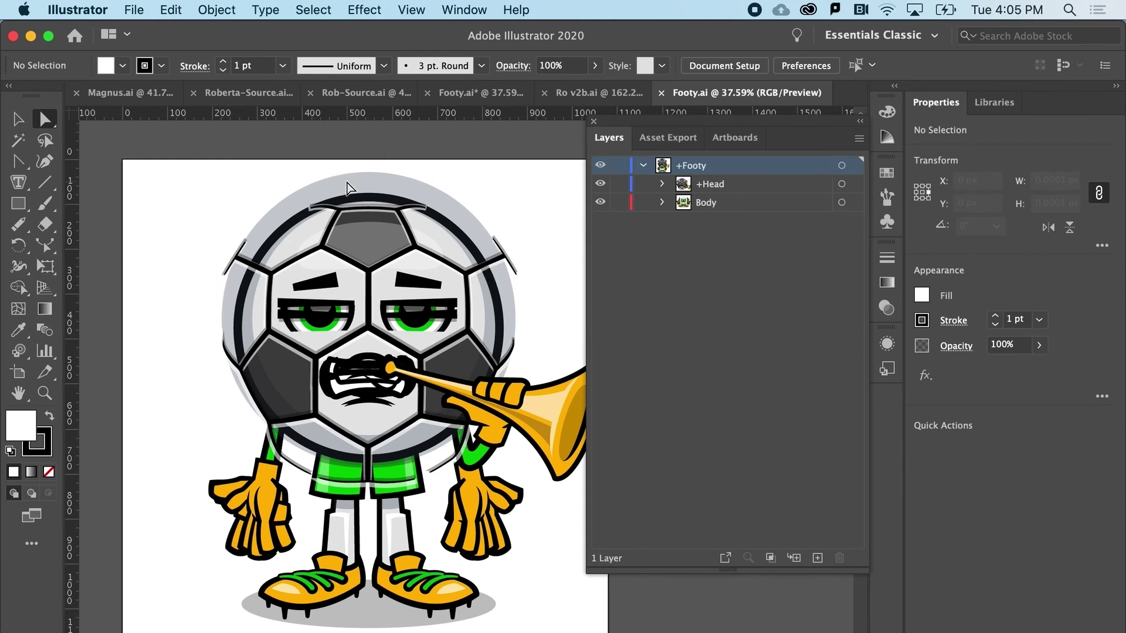
Expand +Head and +Nose (Parallax) in Footy's Layers panel and select the Mask layer
click(662, 184)
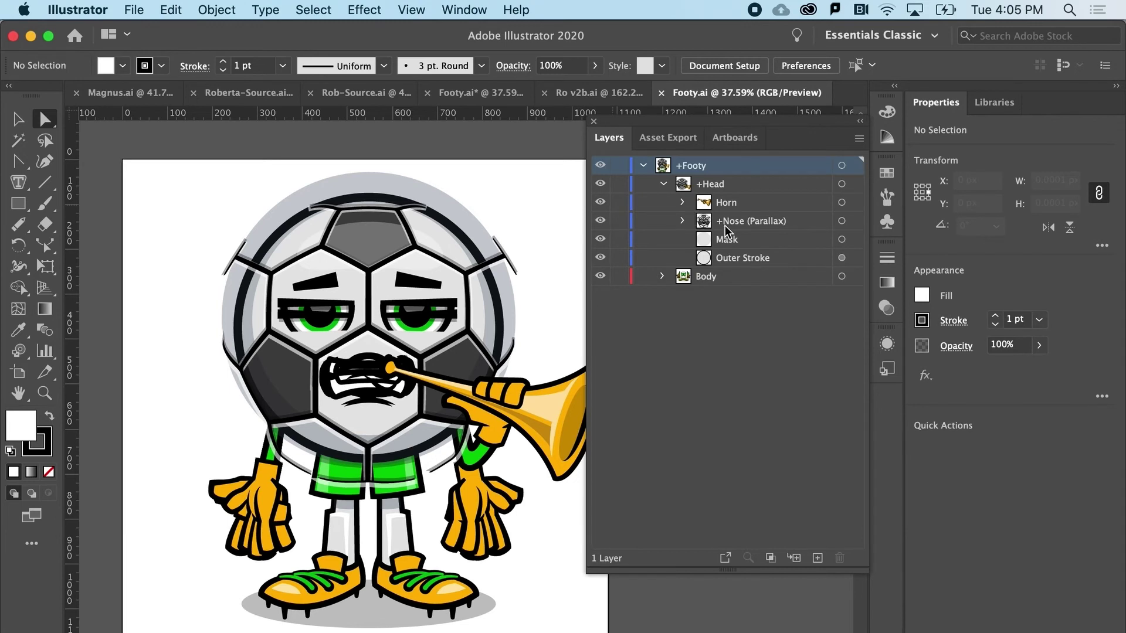
click(683, 222)
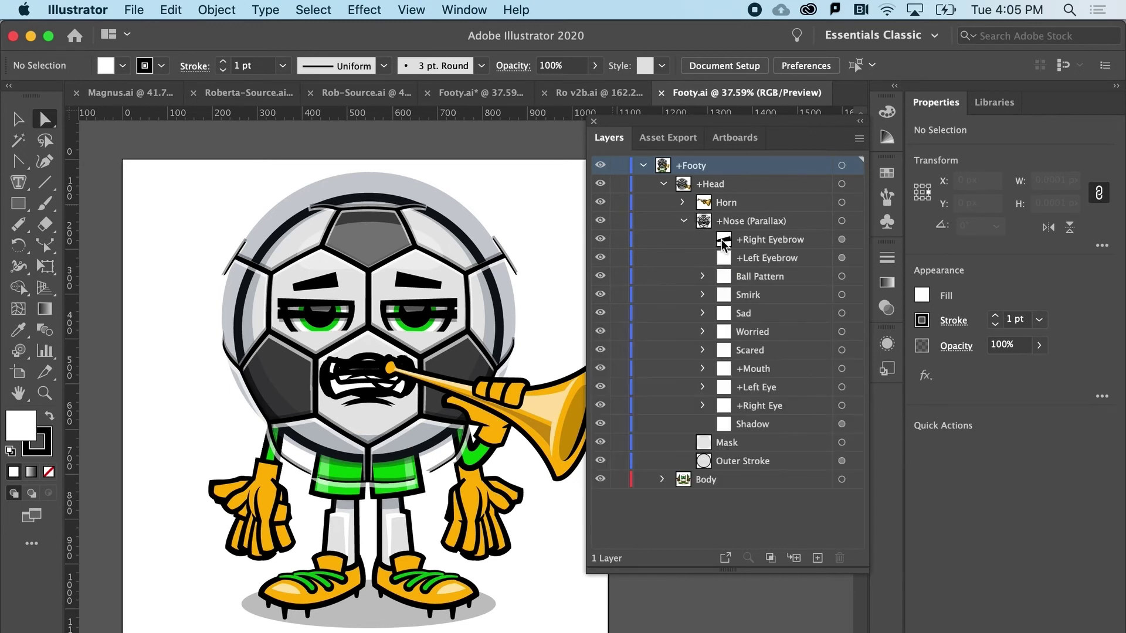
click(729, 445)
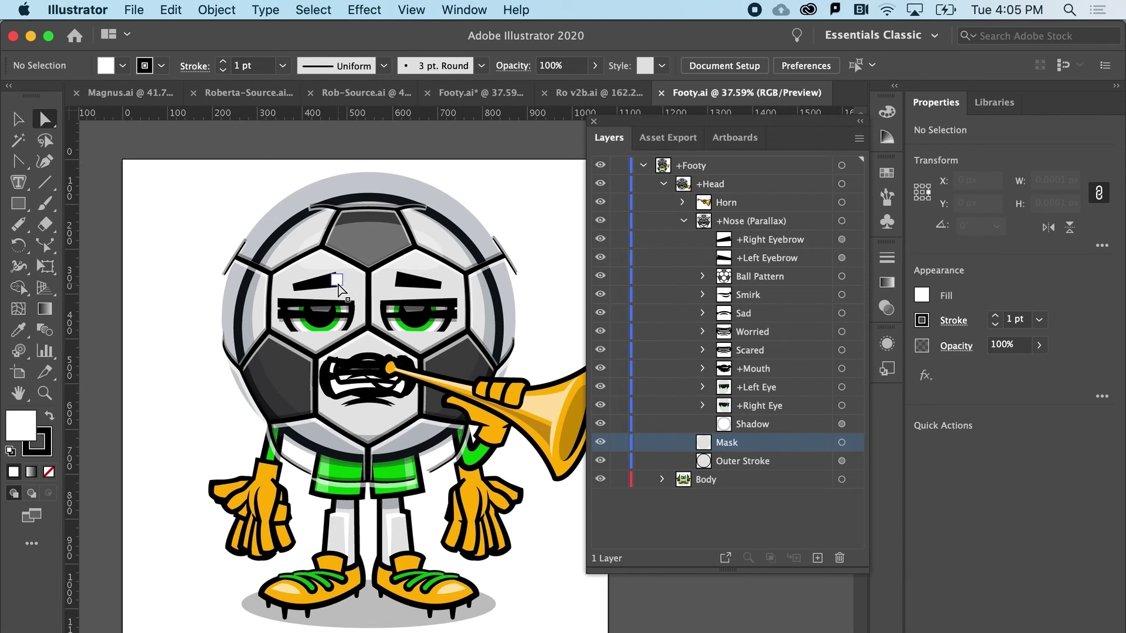
click(727, 216)
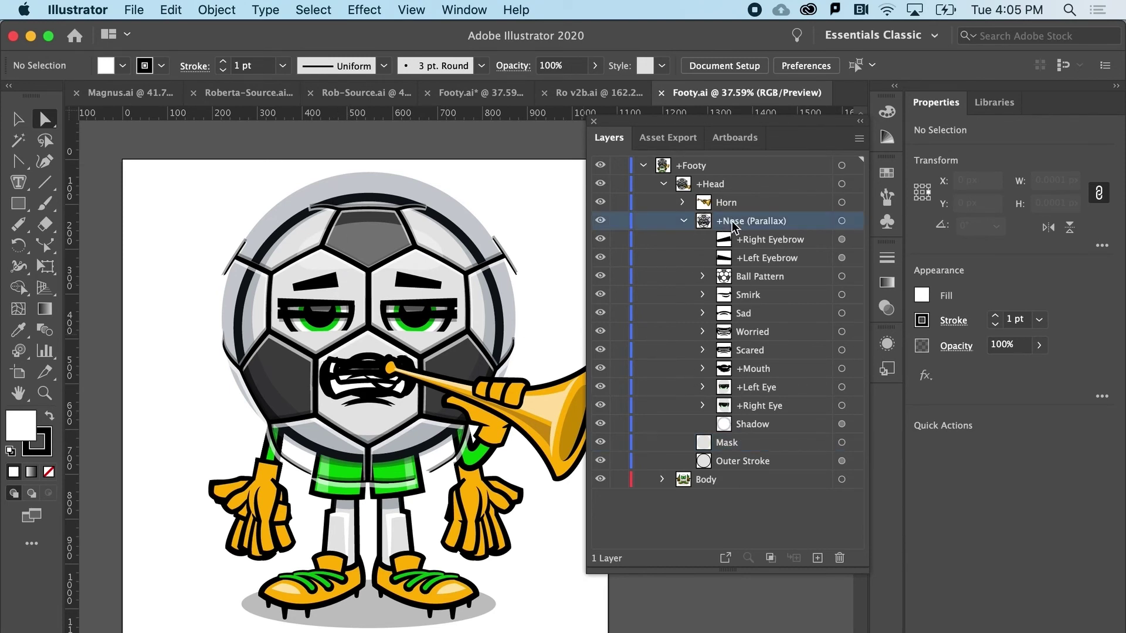
click(729, 450)
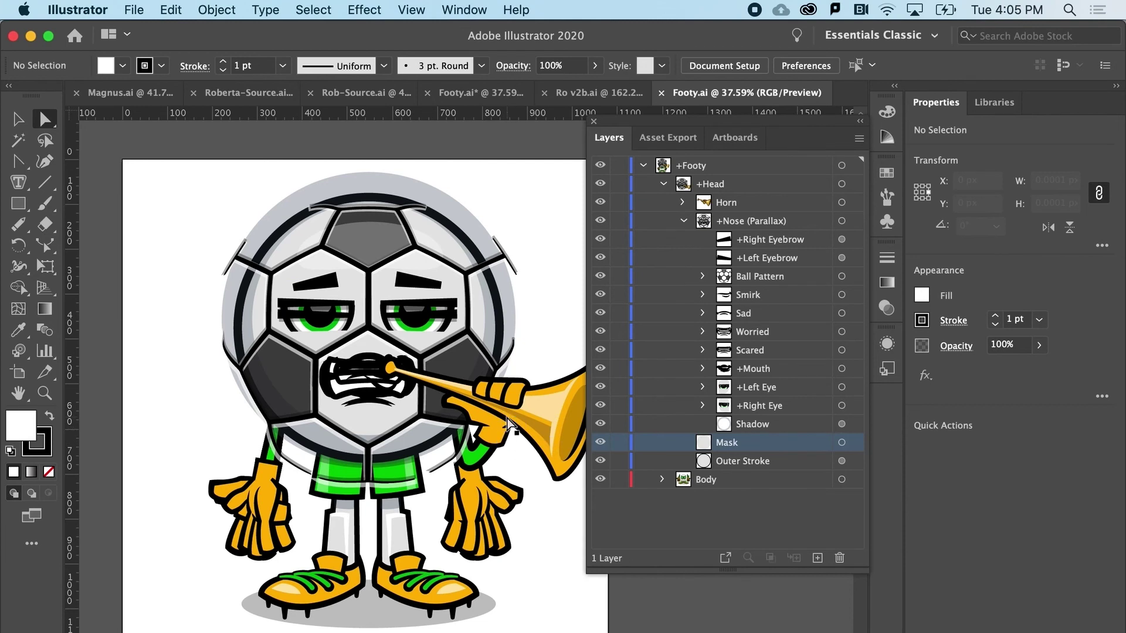
Enlarge Footy's Triggers list and fire Horn Arm and Mouth with the T key
click(399, 631)
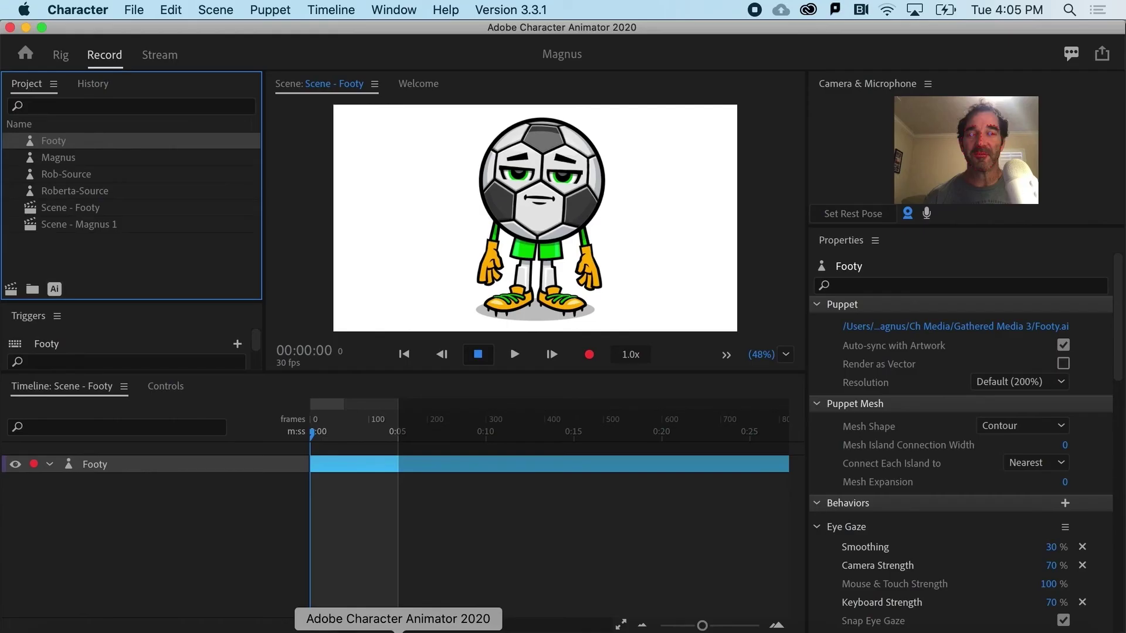
click(181, 465)
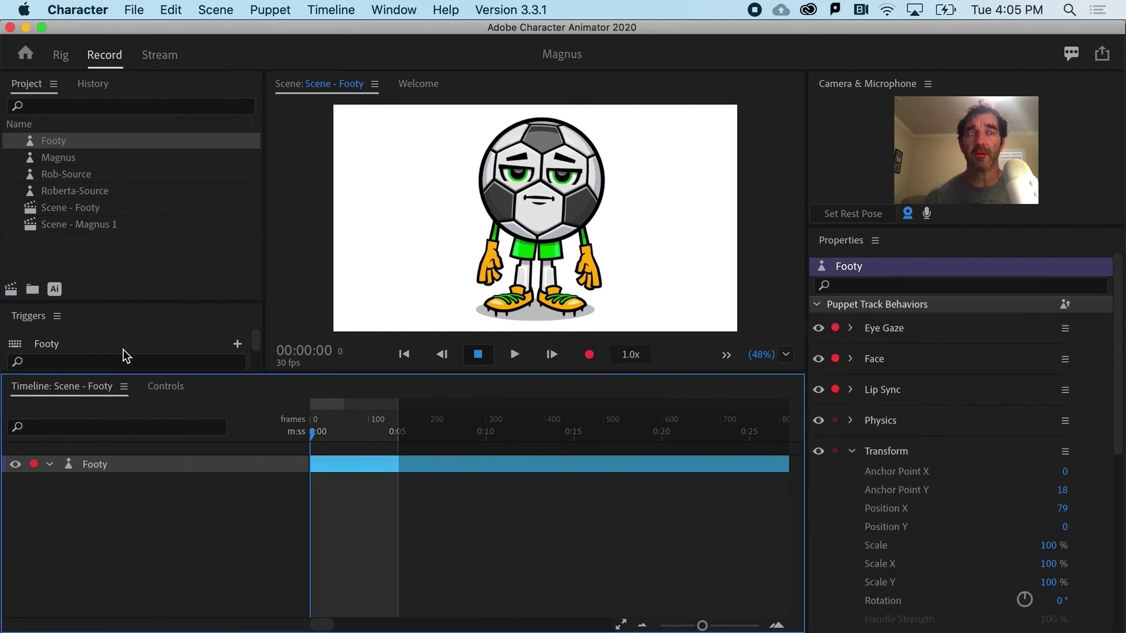
scroll(123, 355, down, 3)
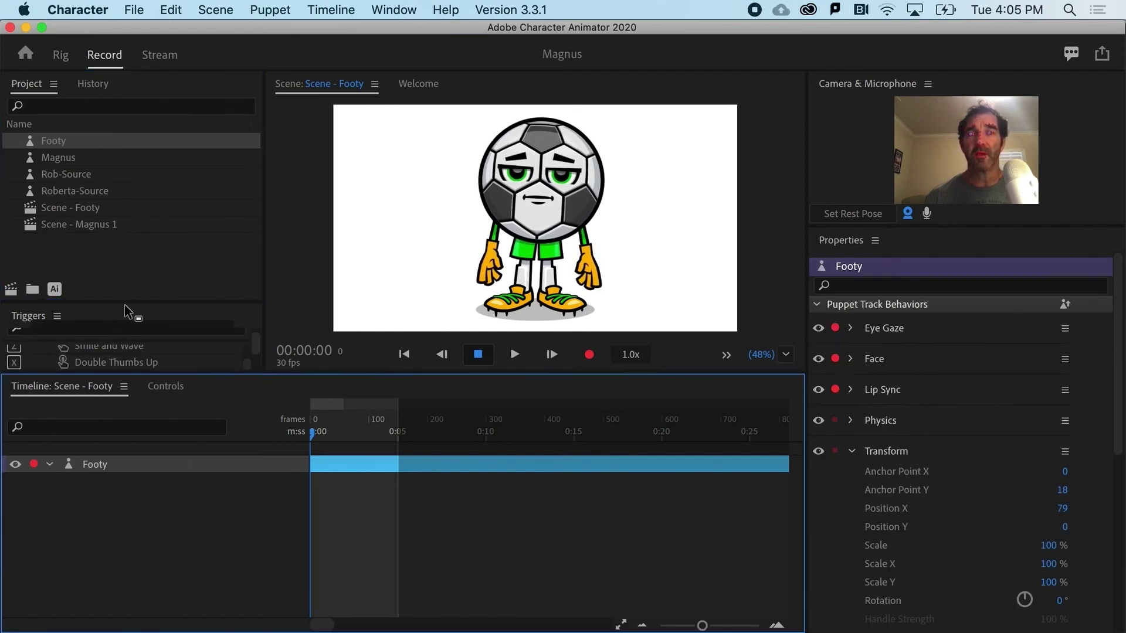
drag(125, 305, 130, 203)
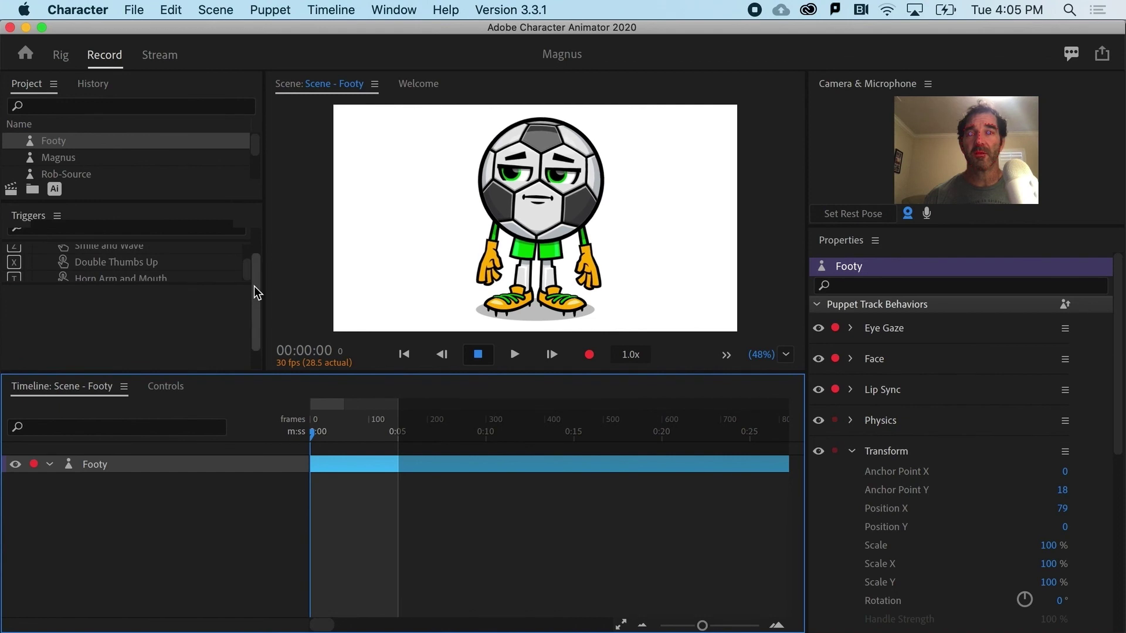
scroll(258, 291, up, 3)
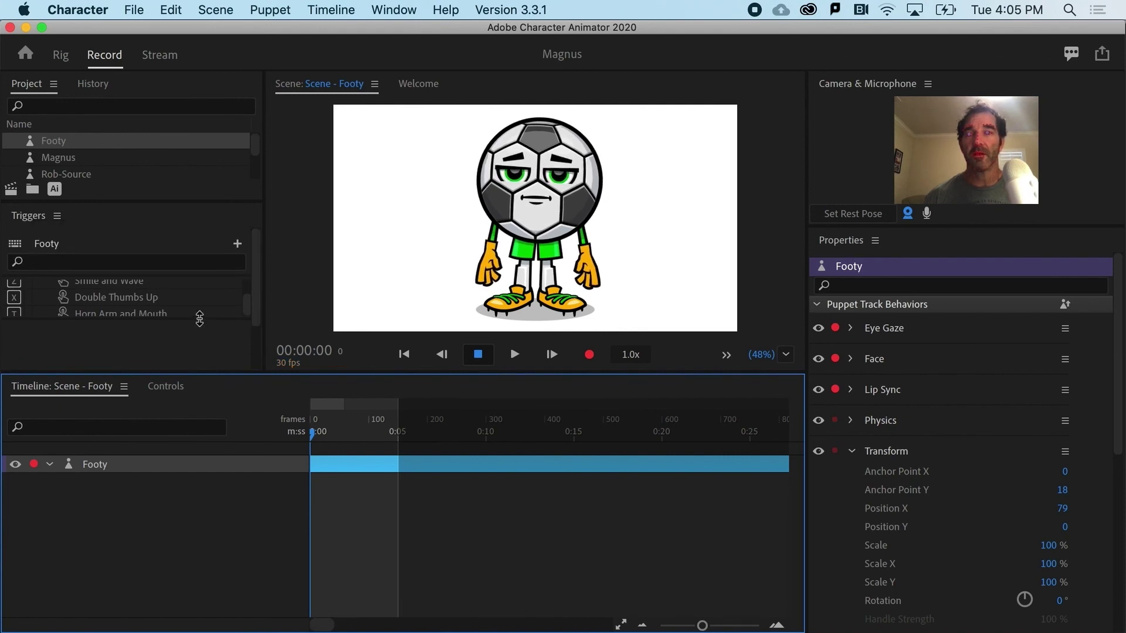
drag(200, 319, 198, 356)
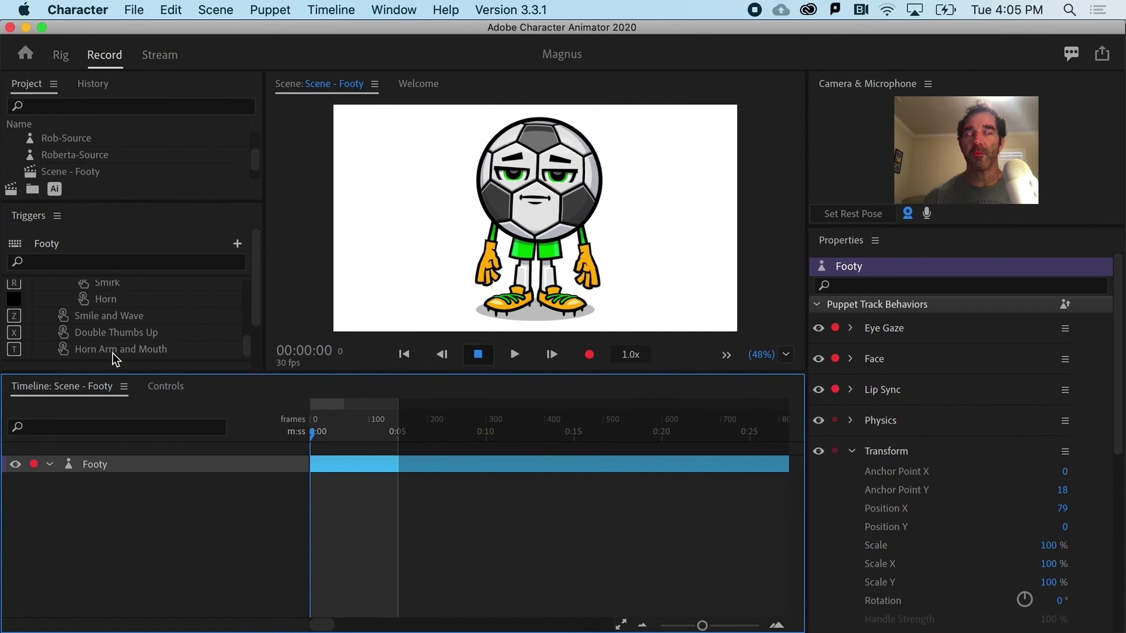
key(t)
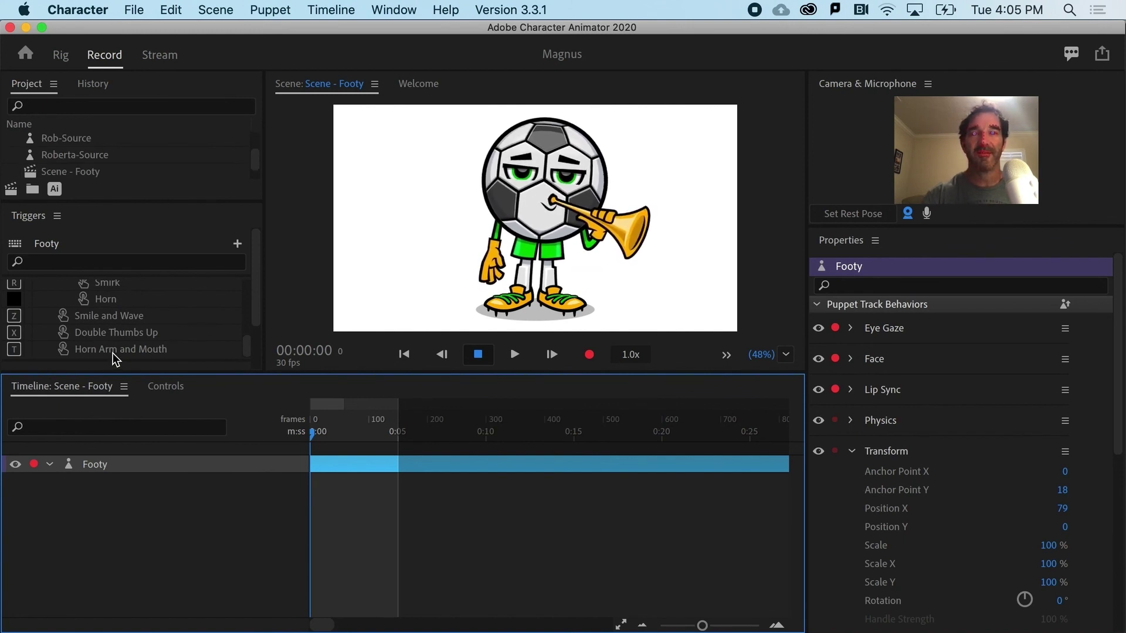